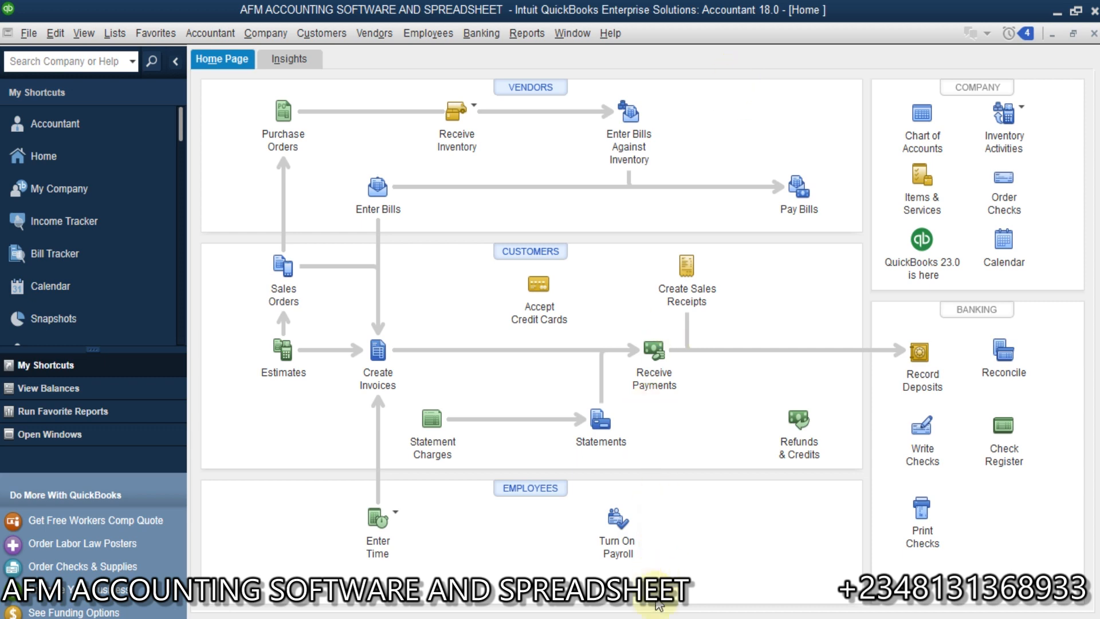
Step: Review the ITEM LIST workbook in Excel and return to the QuickBooks home page
{"action": "mouse_move", "coordinate": [659, 609]}
{"action": "left_click", "coordinate": [646, 563]}
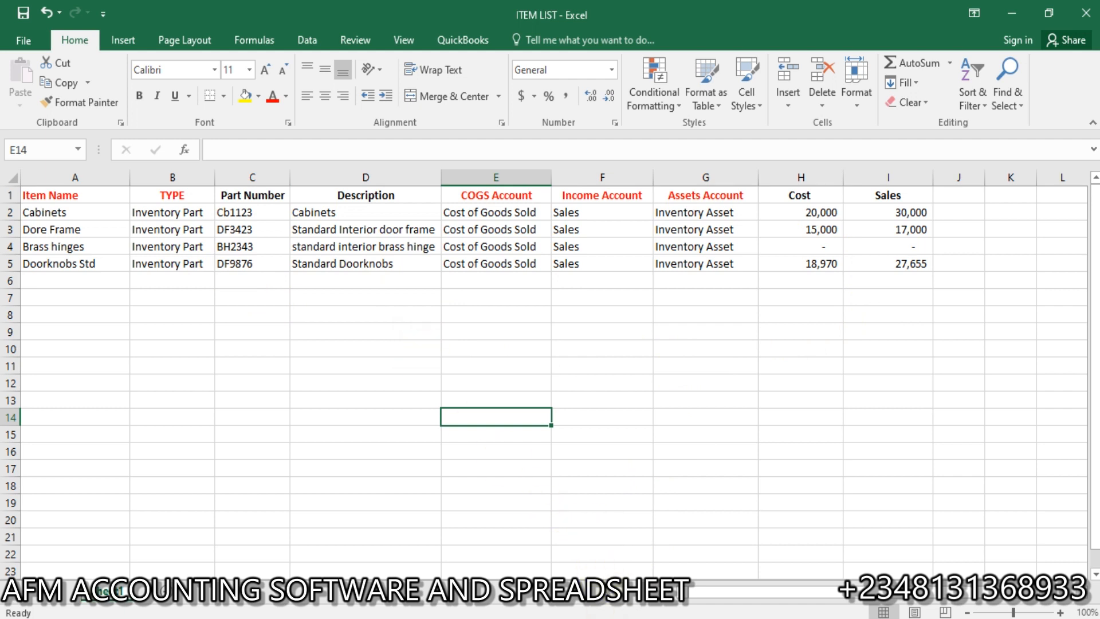
{"action": "left_click", "coordinate": [609, 597]}
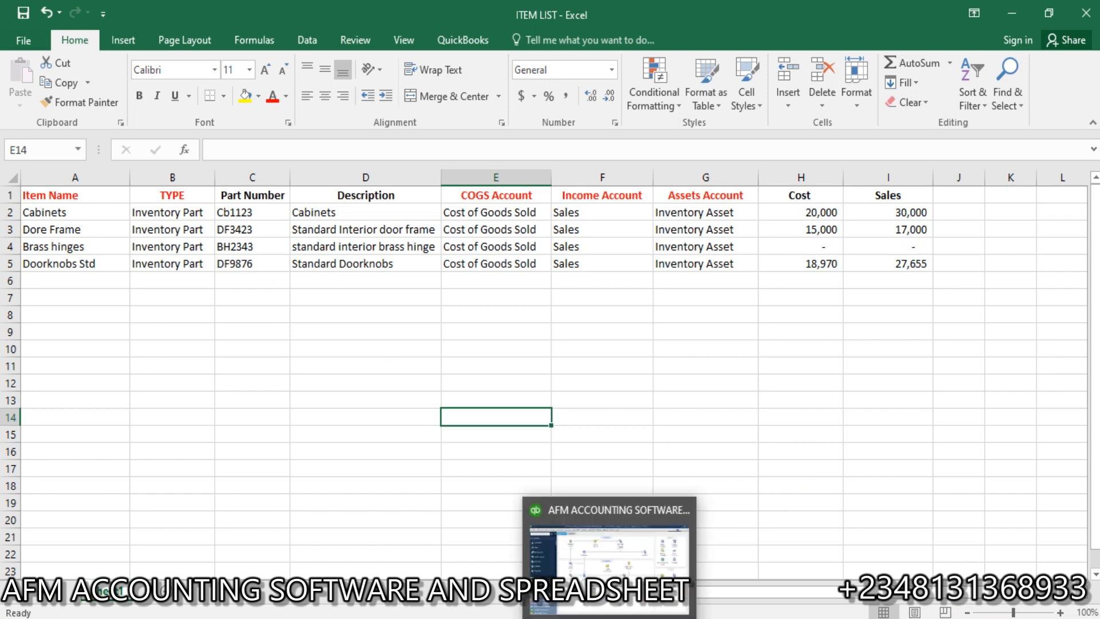
{"action": "left_click", "coordinate": [611, 550]}
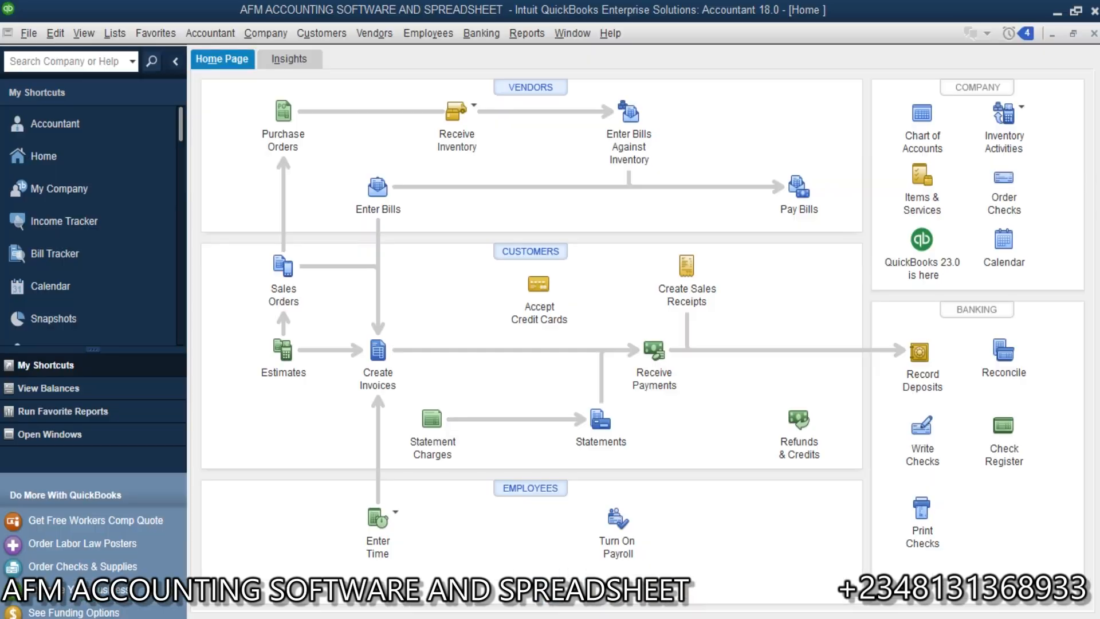
Step: Open the Item List and view the commands available for its items
{"action": "left_click", "coordinate": [115, 34]}
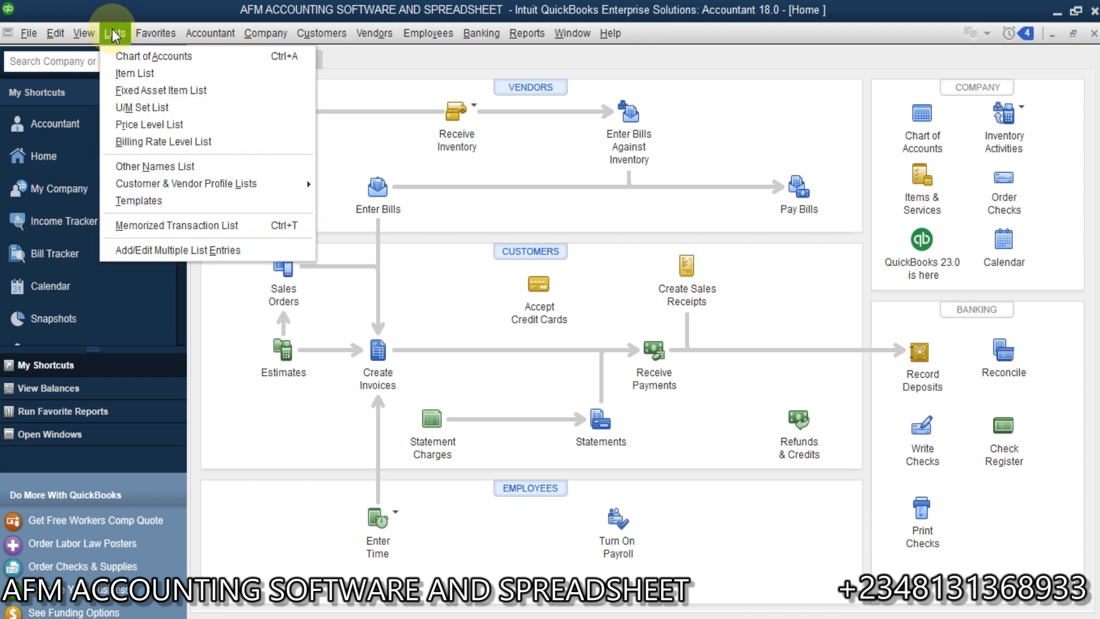
{"action": "left_click", "coordinate": [133, 74]}
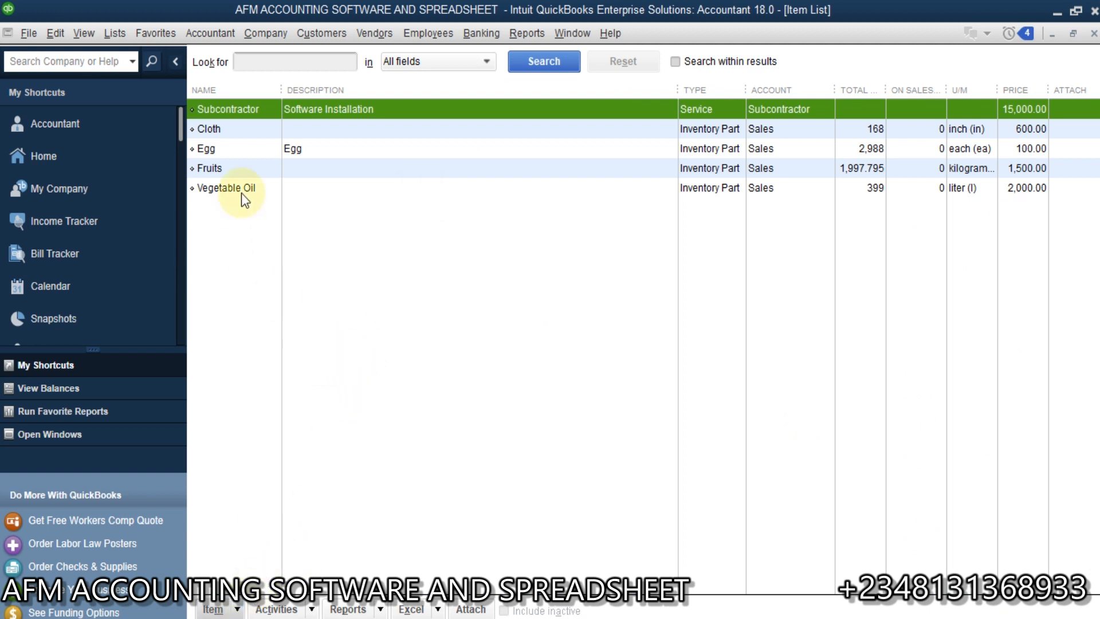
{"action": "left_click", "coordinate": [237, 609]}
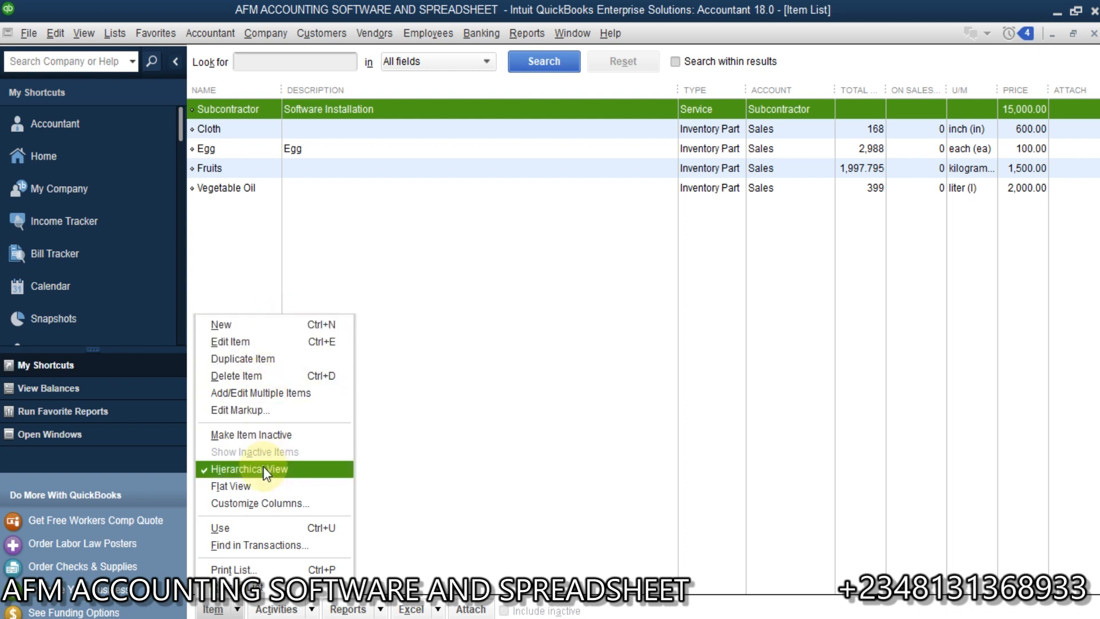
{"action": "left_click", "coordinate": [400, 376]}
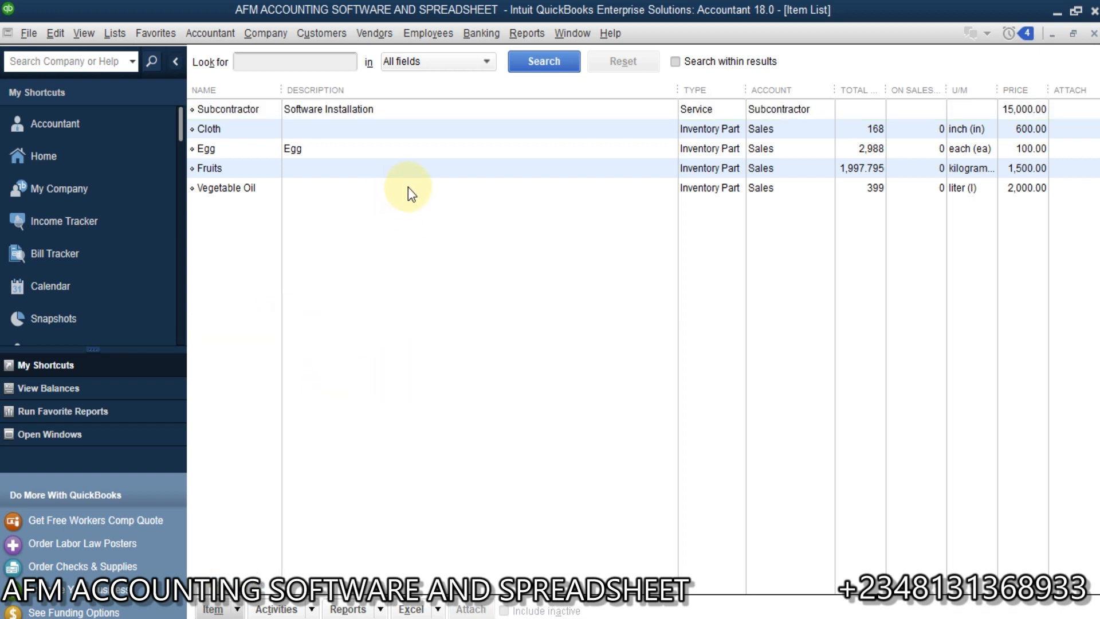
Step: Make the Subcontractor and Cloth items inactive, accepting the nonzero quantity on hand for Cloth
{"action": "left_click", "coordinate": [447, 107]}
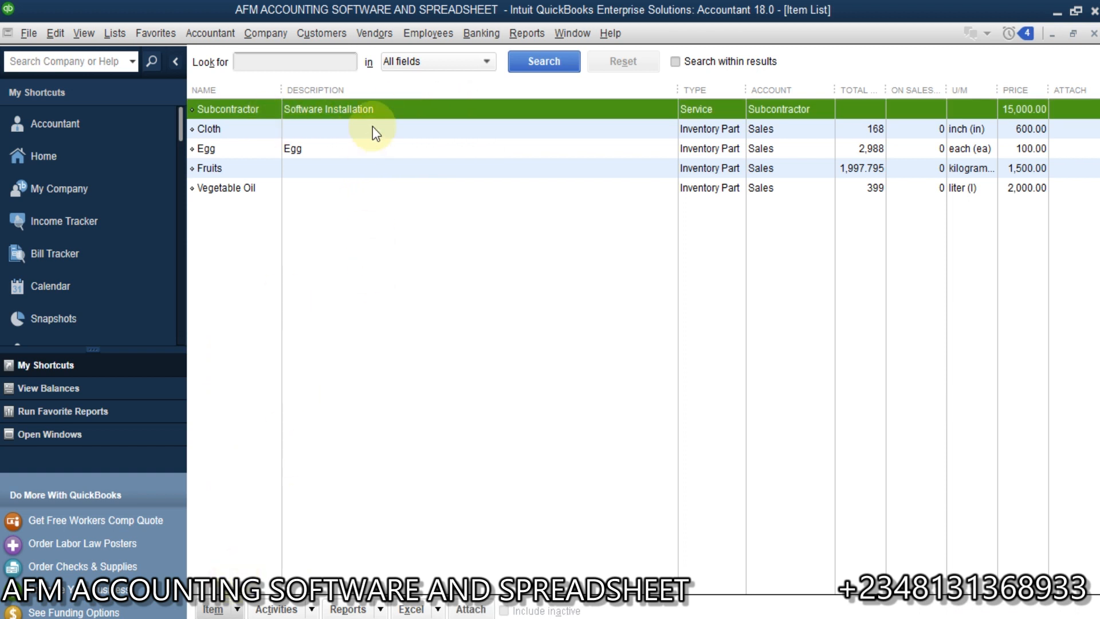
{"action": "right_click", "coordinate": [369, 108]}
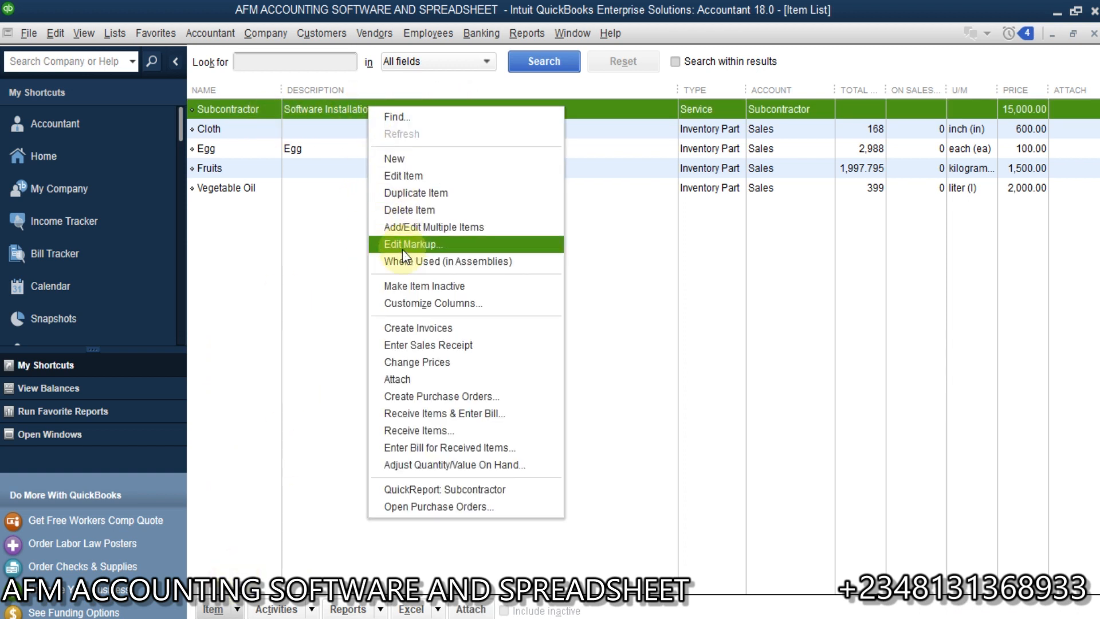
{"action": "left_click", "coordinate": [421, 286]}
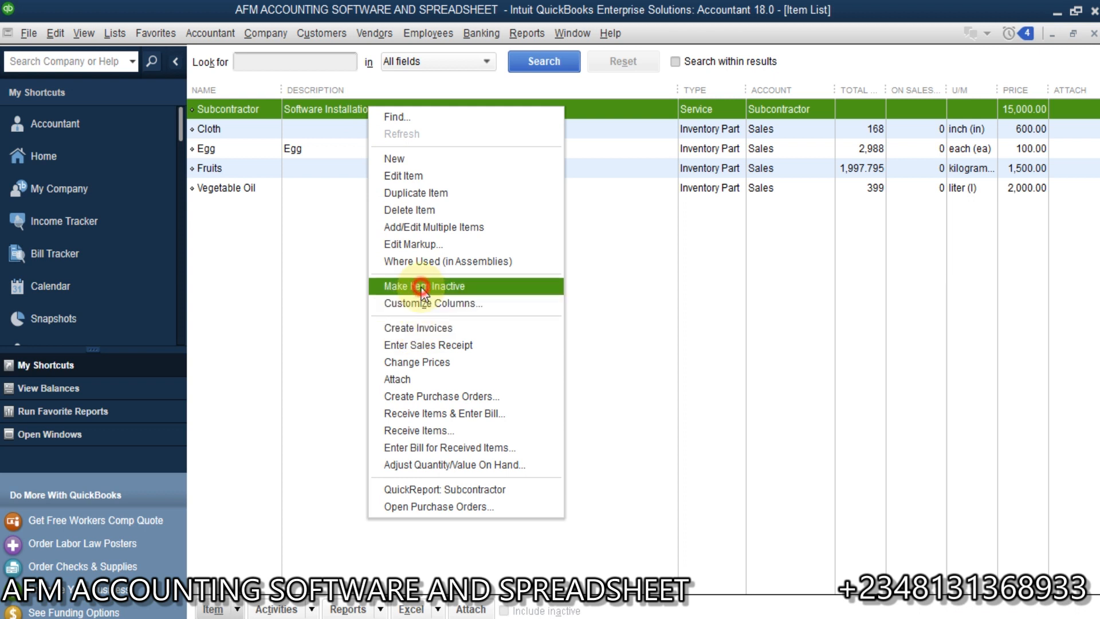
{"action": "right_click", "coordinate": [427, 107]}
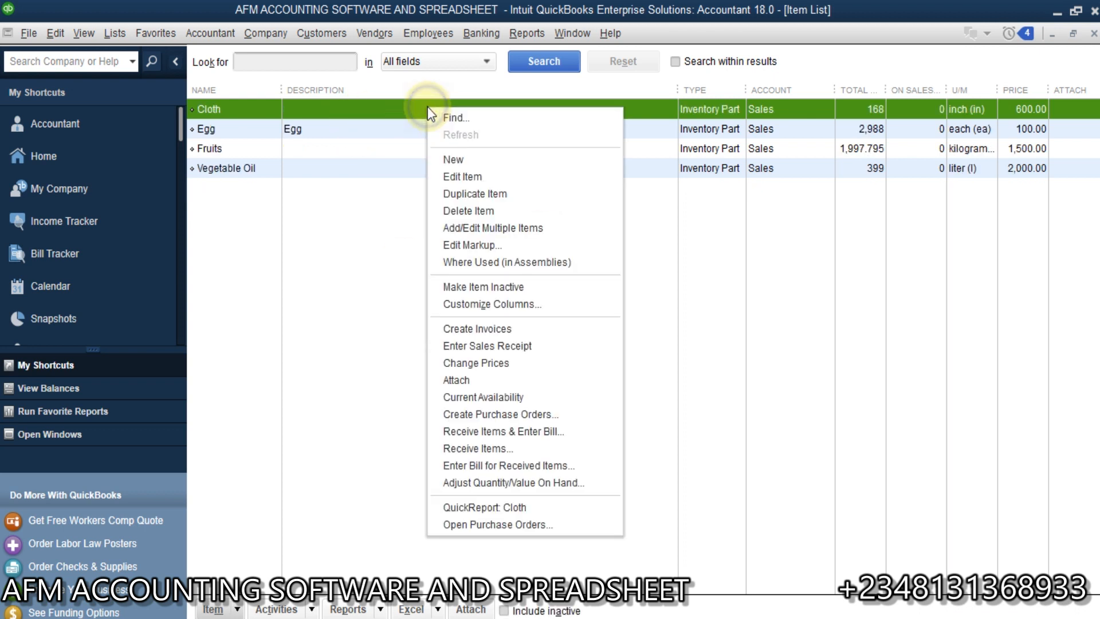
{"action": "left_click", "coordinate": [482, 292]}
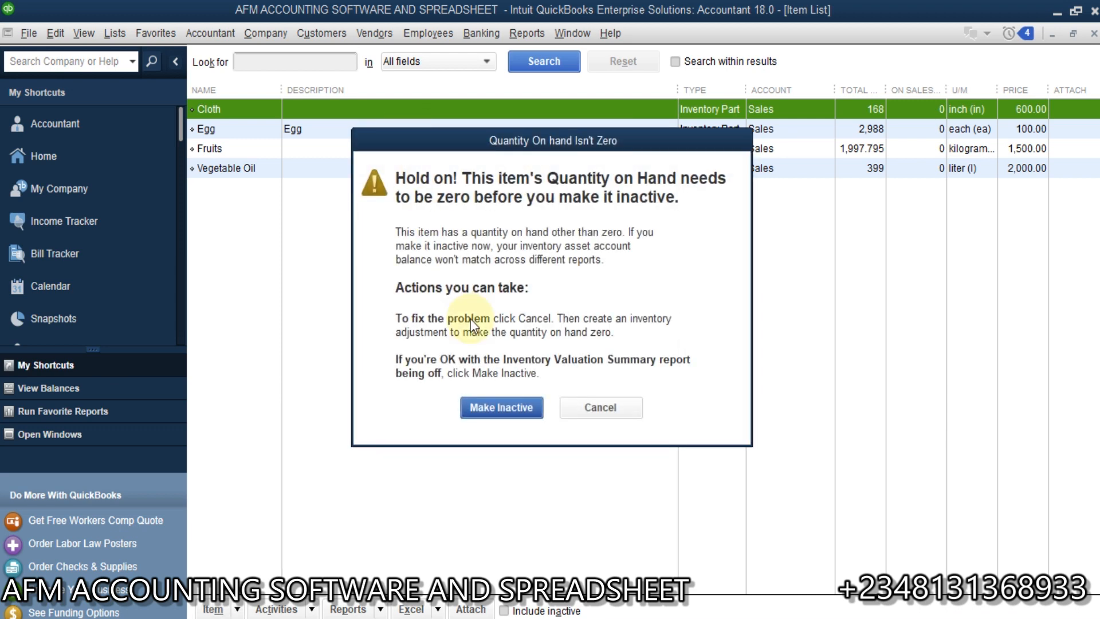
{"action": "left_click", "coordinate": [509, 408]}
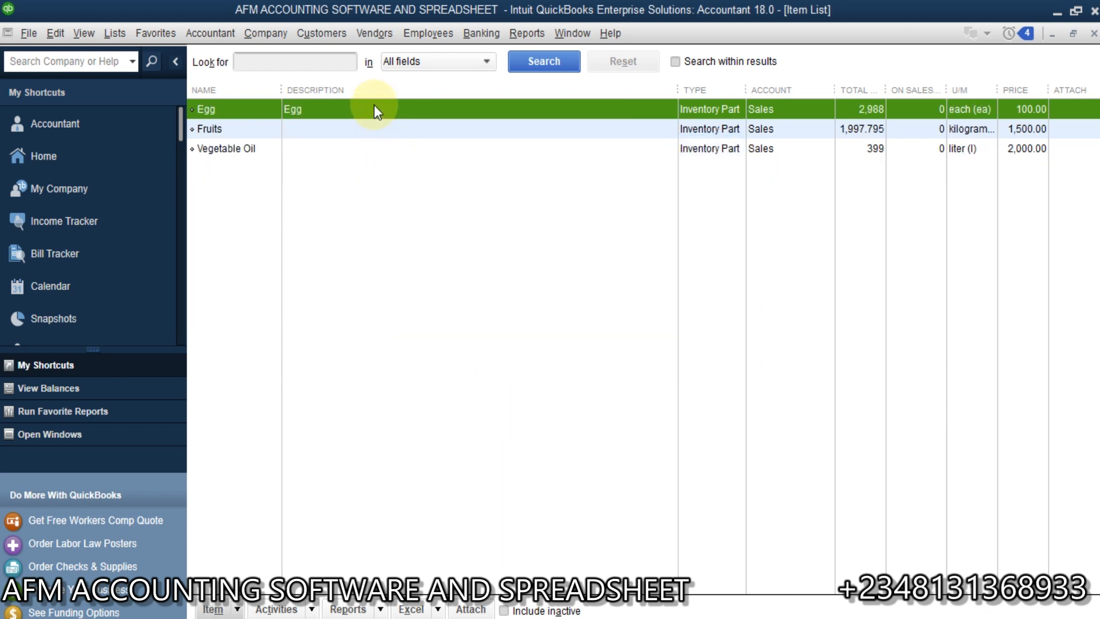
Step: Make the Egg and Fruits items inactive despite their nonzero quantities on hand
{"action": "right_click", "coordinate": [374, 105]}
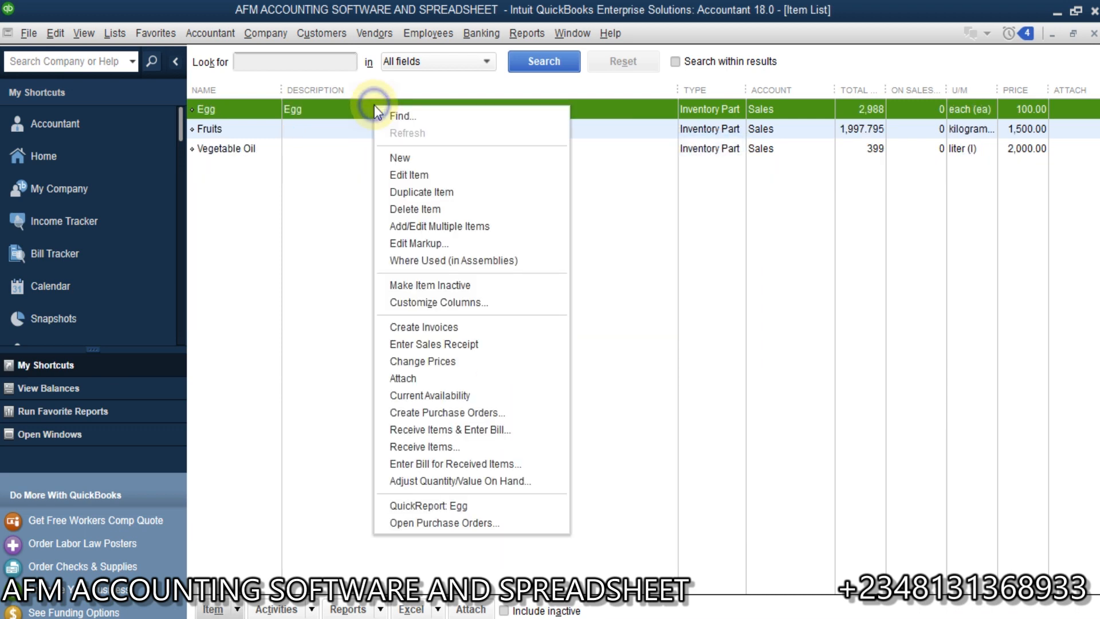
{"action": "left_click", "coordinate": [430, 289]}
{"action": "left_click", "coordinate": [488, 404]}
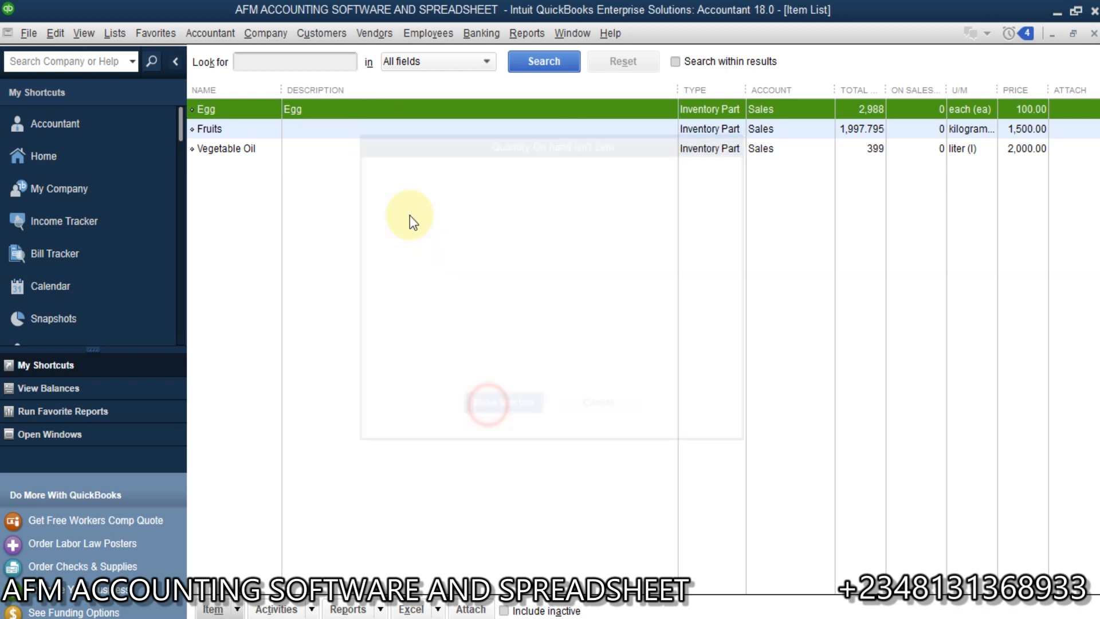
{"action": "right_click", "coordinate": [373, 114]}
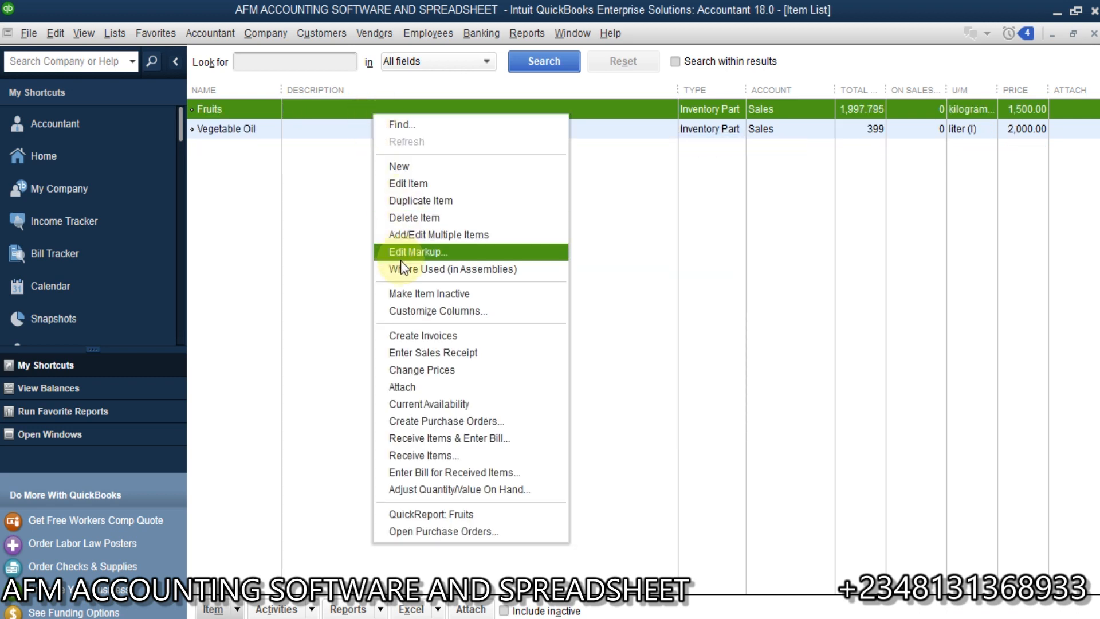
{"action": "left_click", "coordinate": [421, 292]}
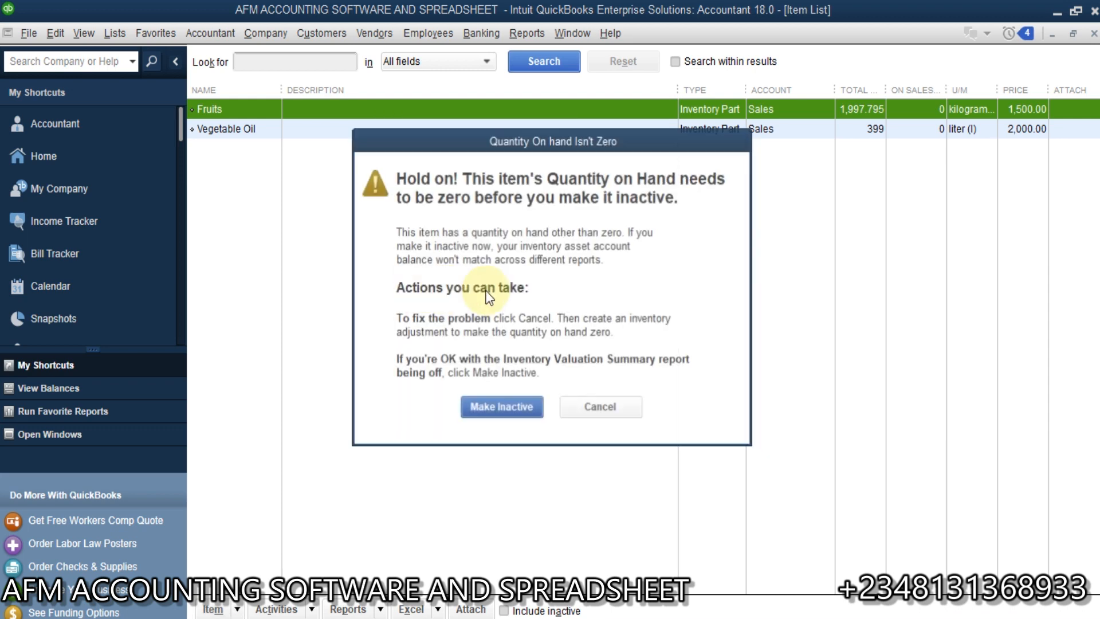
{"action": "left_click", "coordinate": [490, 411]}
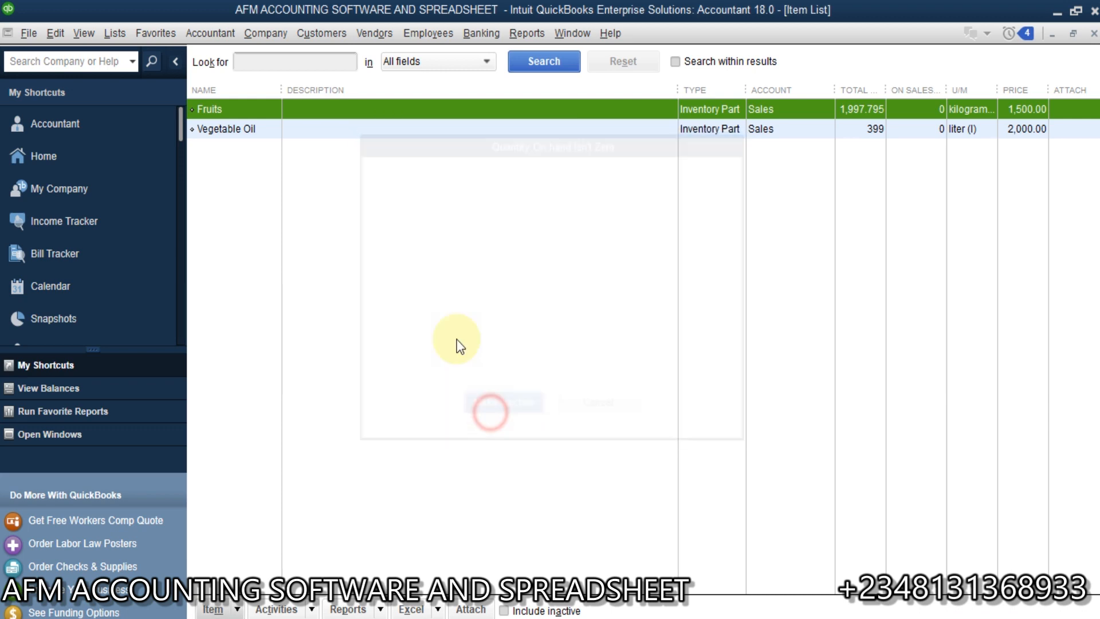
Step: Make the Vegetable Oil item inactive despite its nonzero quantity on hand
{"action": "right_click", "coordinate": [377, 108]}
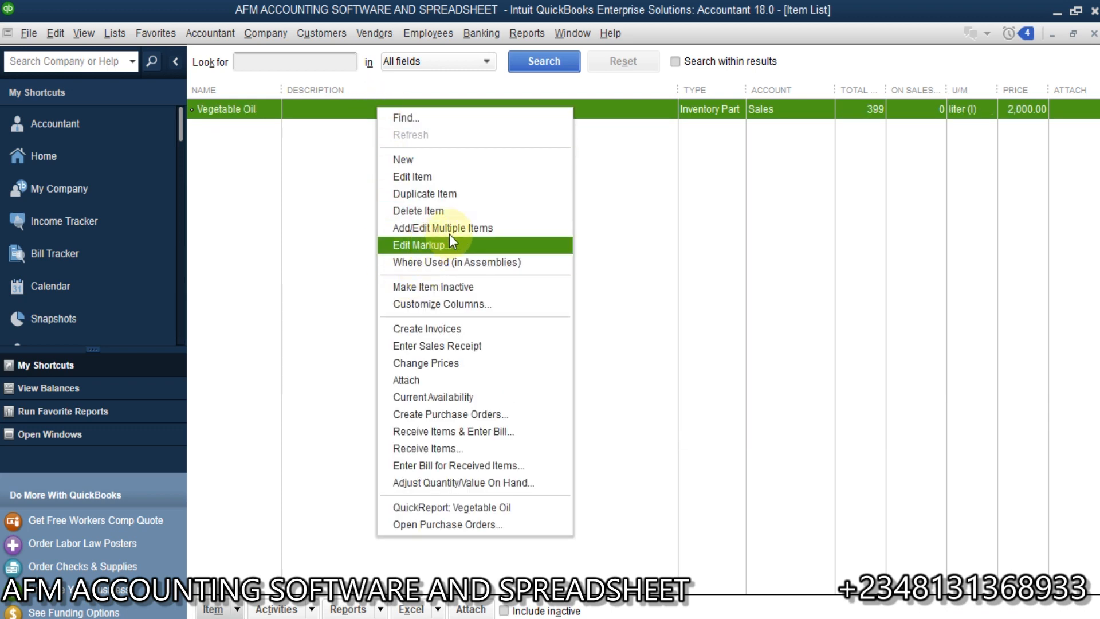
{"action": "left_click", "coordinate": [452, 290]}
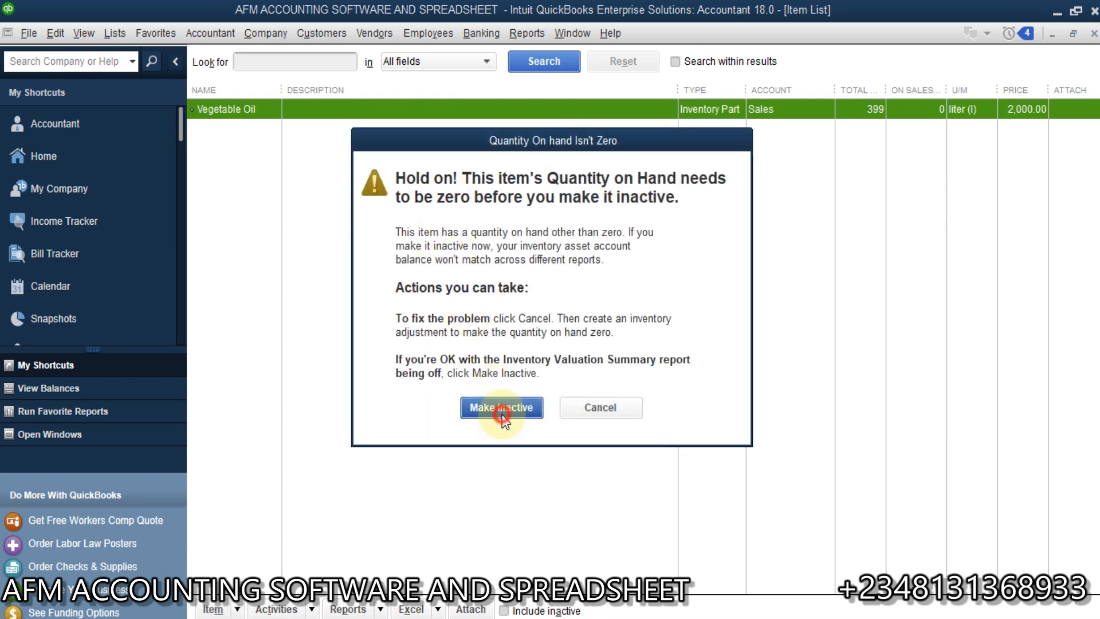
{"action": "left_click", "coordinate": [502, 406]}
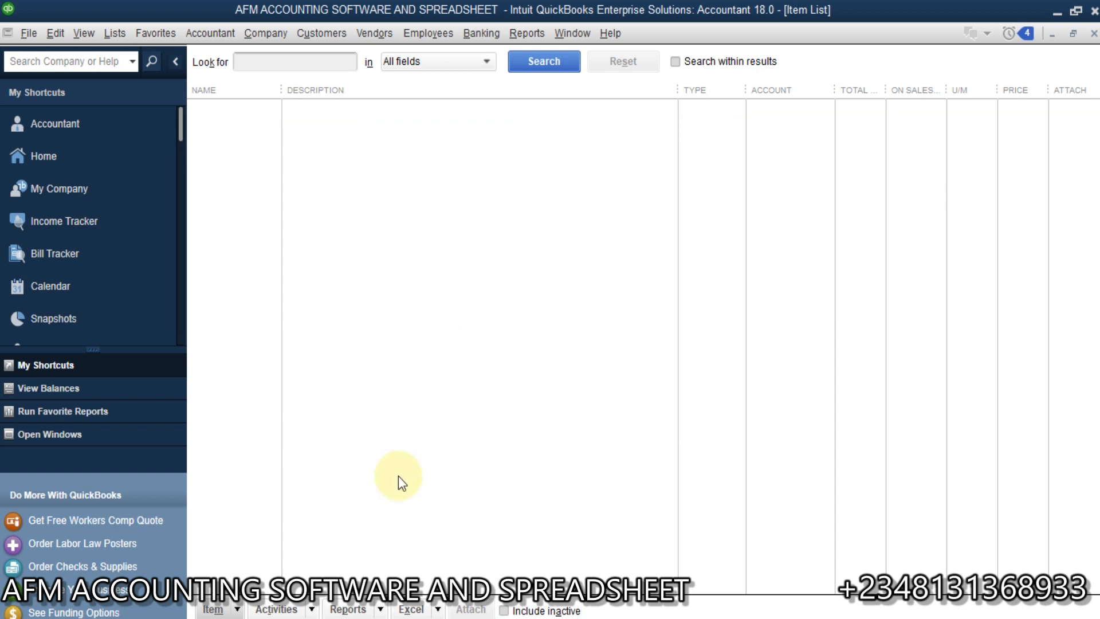
Step: Start a new item and set its type to Inventory Part
{"action": "left_click", "coordinate": [238, 610]}
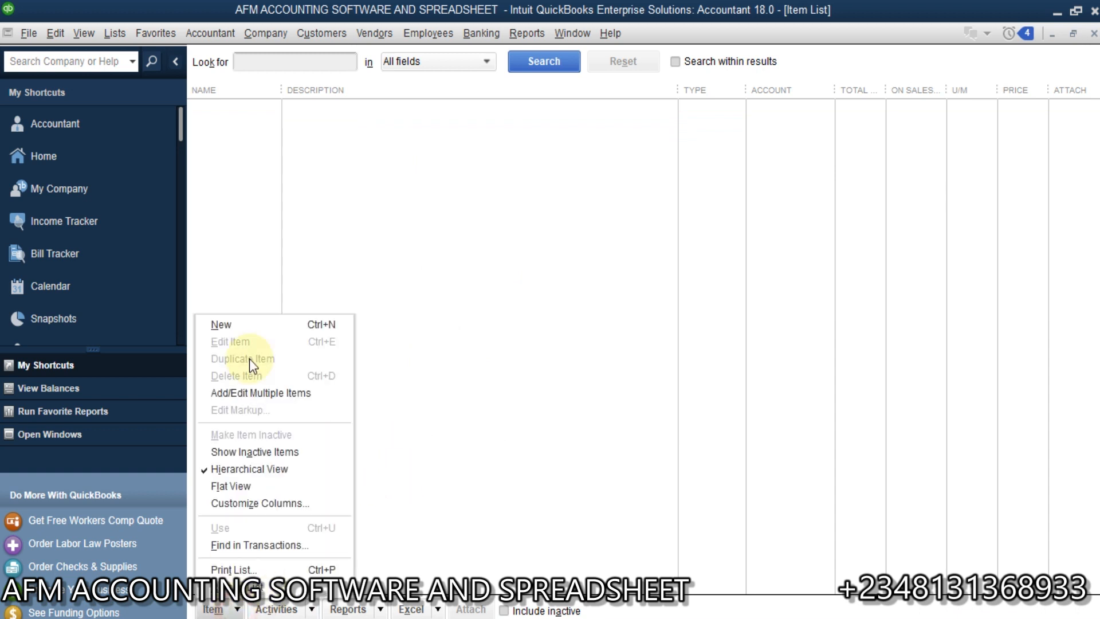
{"action": "left_click", "coordinate": [279, 324]}
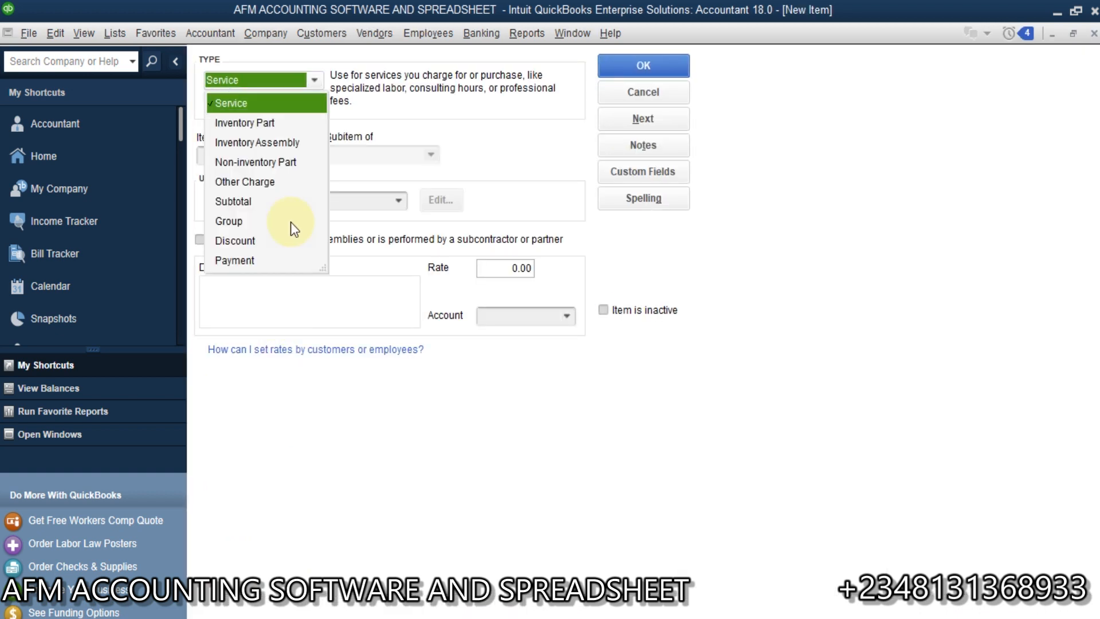
{"action": "left_click", "coordinate": [257, 122]}
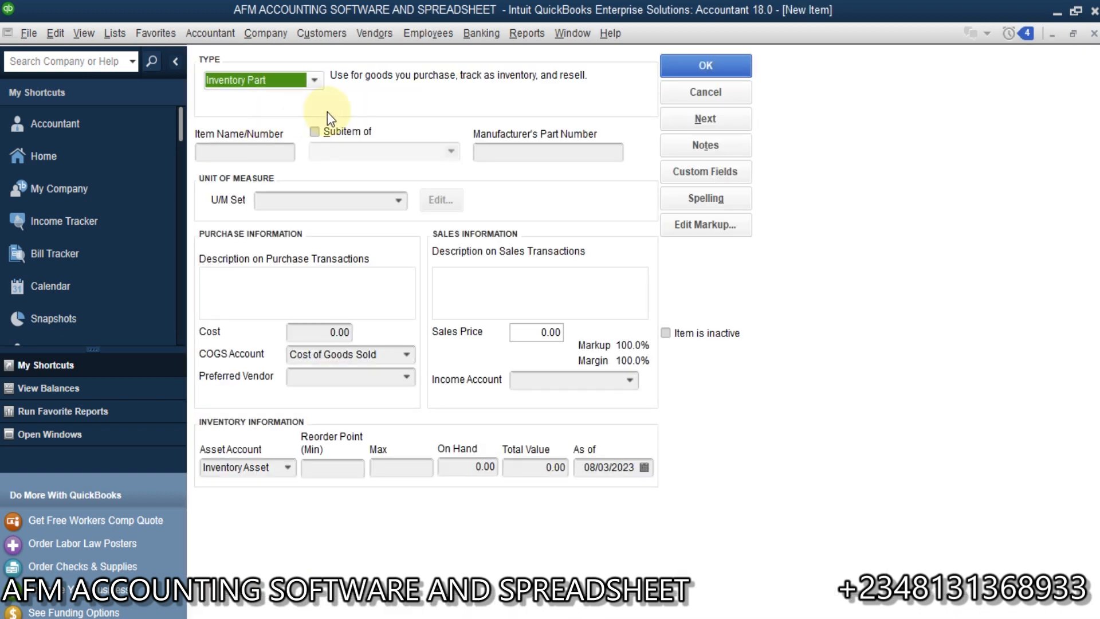
{"action": "left_click", "coordinate": [315, 81]}
{"action": "left_click", "coordinate": [315, 82]}
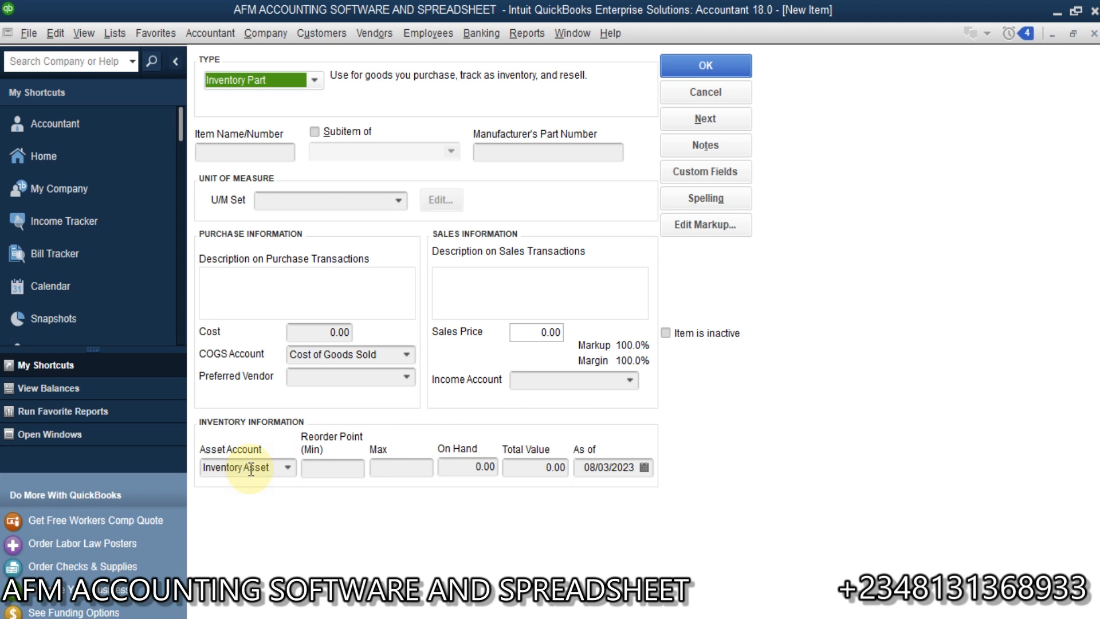
Step: Examine the item columns of the ITEM LIST workbook in Excel against the new item fields and return to QuickBooks
{"action": "left_click", "coordinate": [621, 618]}
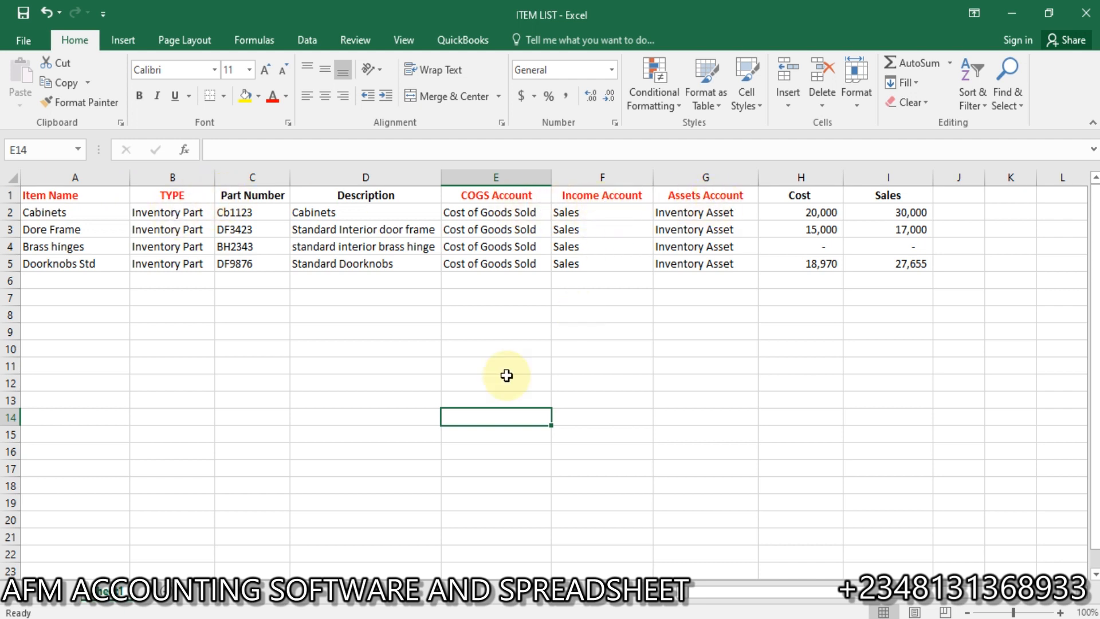
{"action": "left_click", "coordinate": [305, 317]}
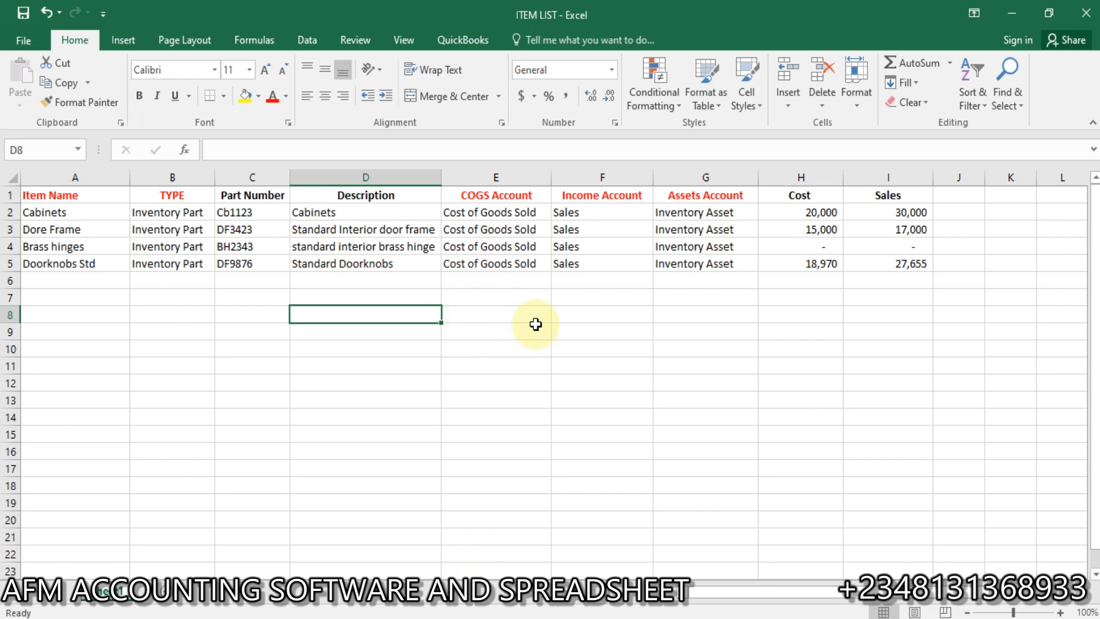
{"action": "key", "text": "alt+Tab"}
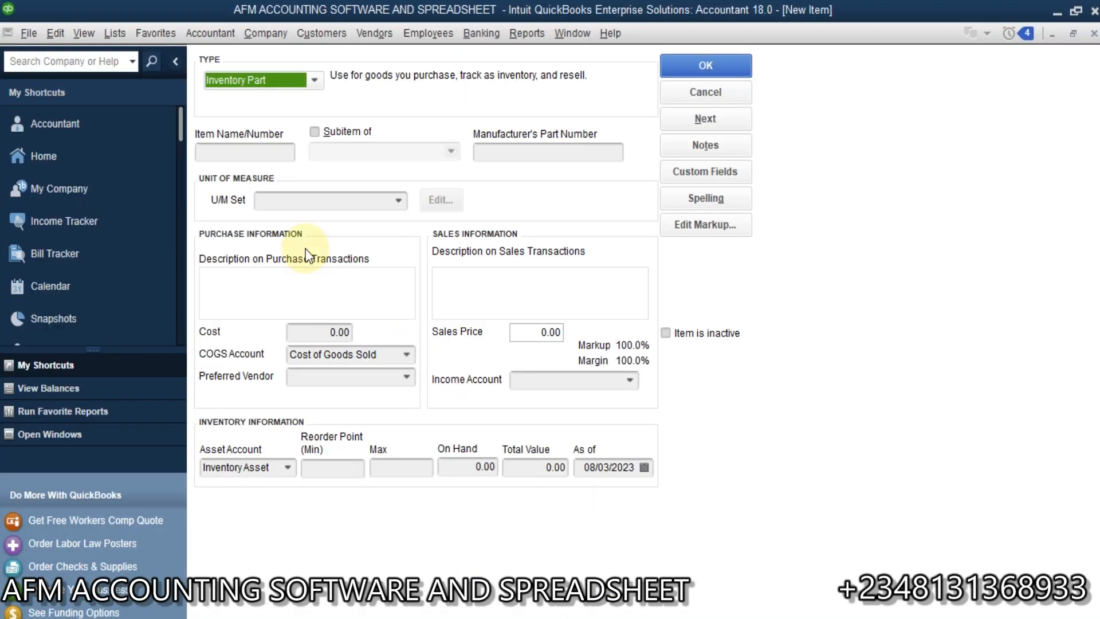
Step: Open the Chart of Accounts and check the Sales and Inventory Asset accounts against the item spreadsheet
{"action": "left_click", "coordinate": [115, 33]}
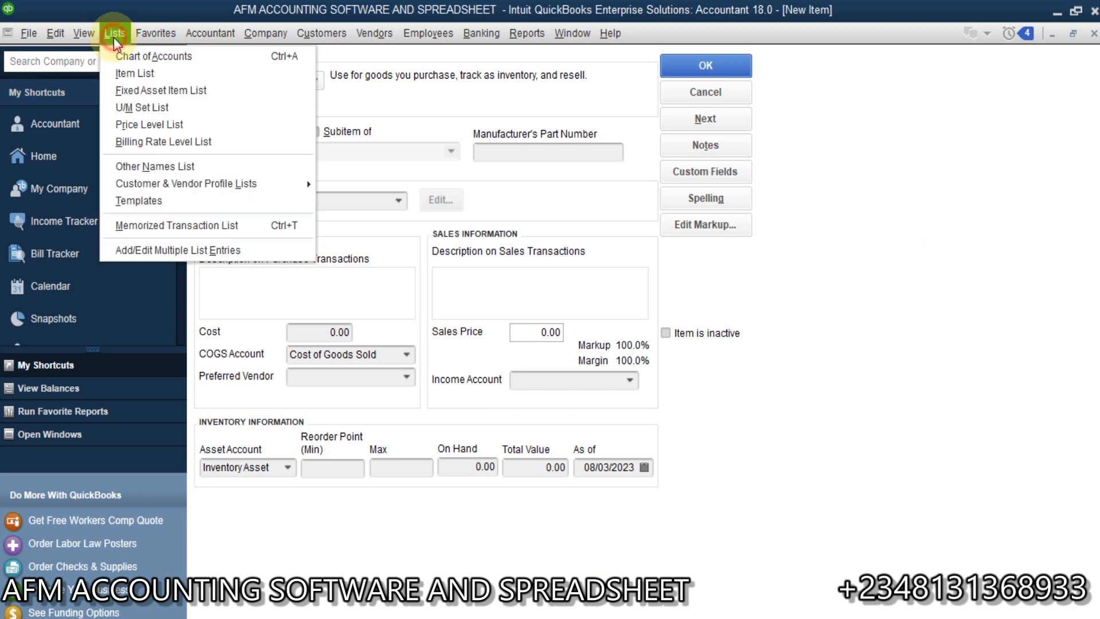
{"action": "left_click", "coordinate": [132, 59]}
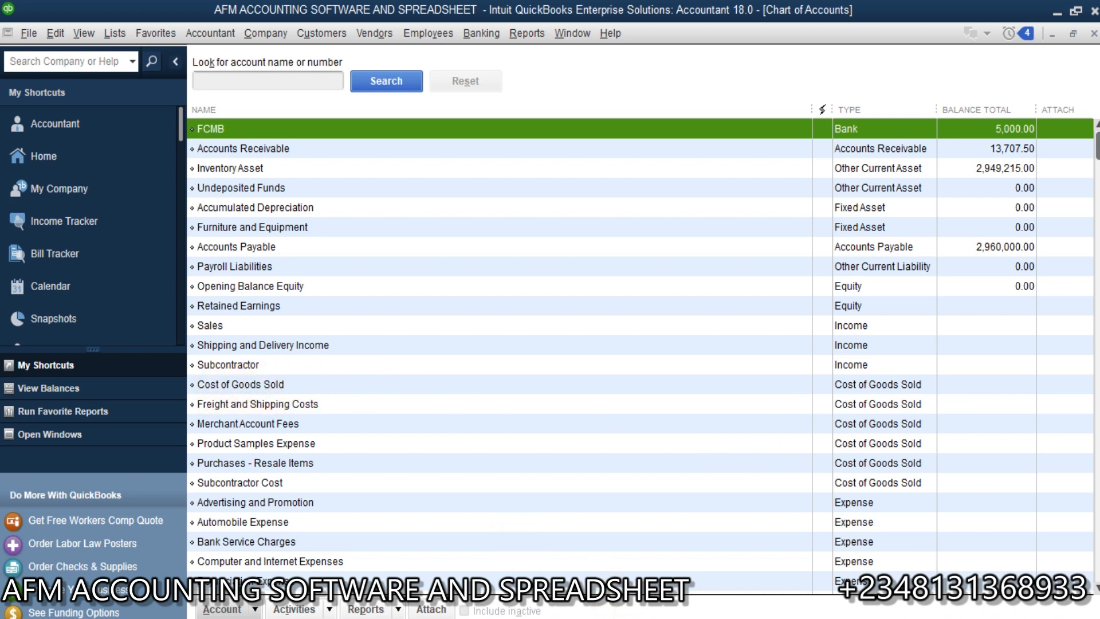
{"action": "mouse_move", "coordinate": [649, 618]}
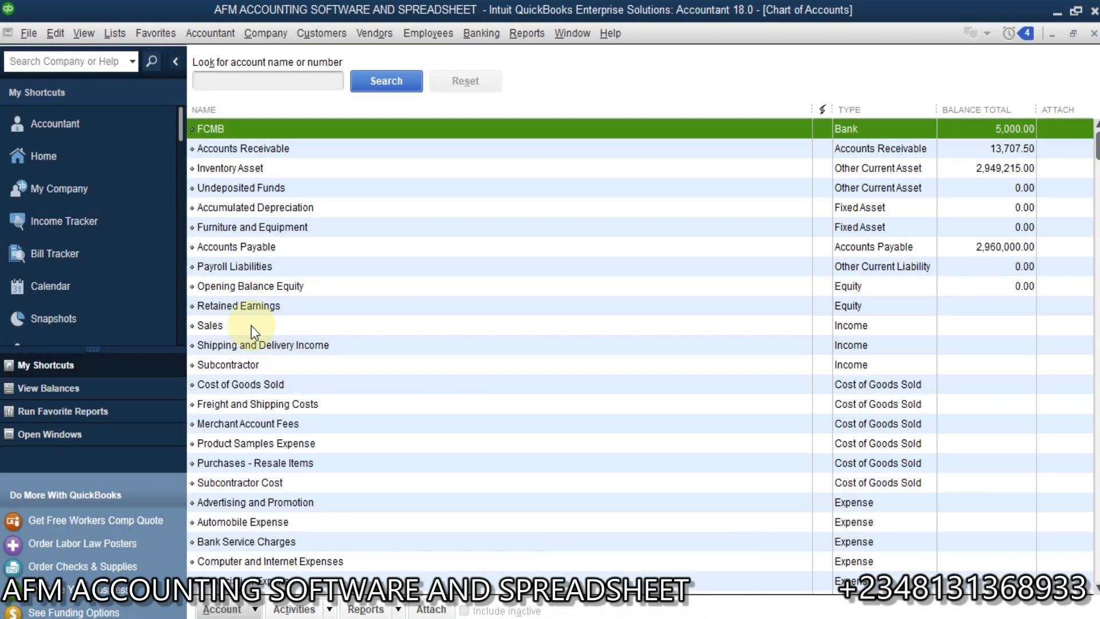
{"action": "left_click", "coordinate": [251, 326]}
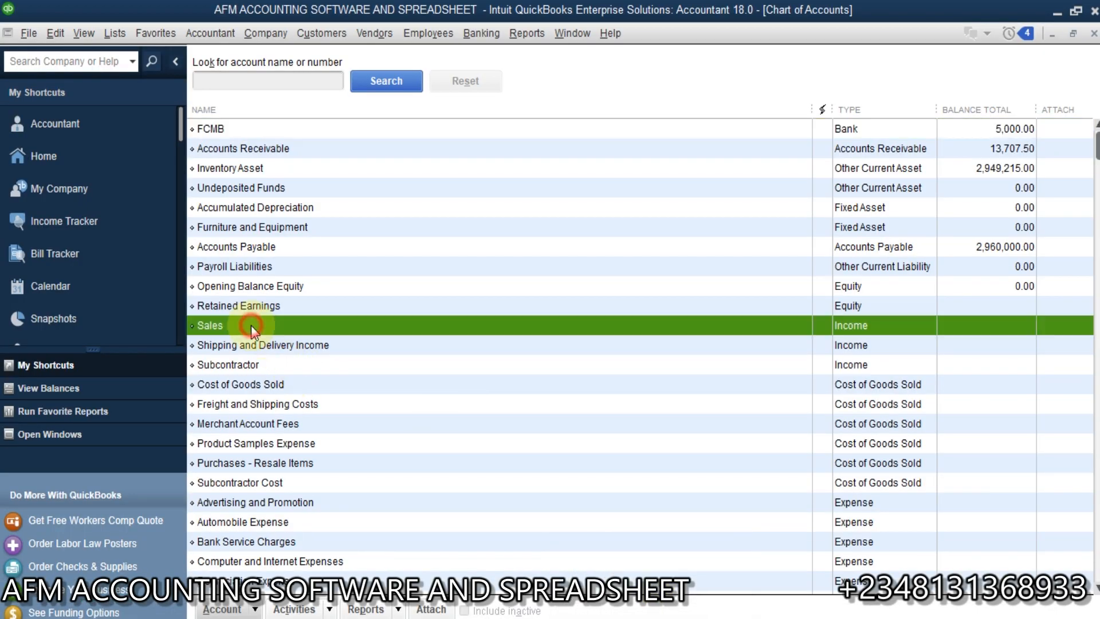
{"action": "mouse_move", "coordinate": [636, 617]}
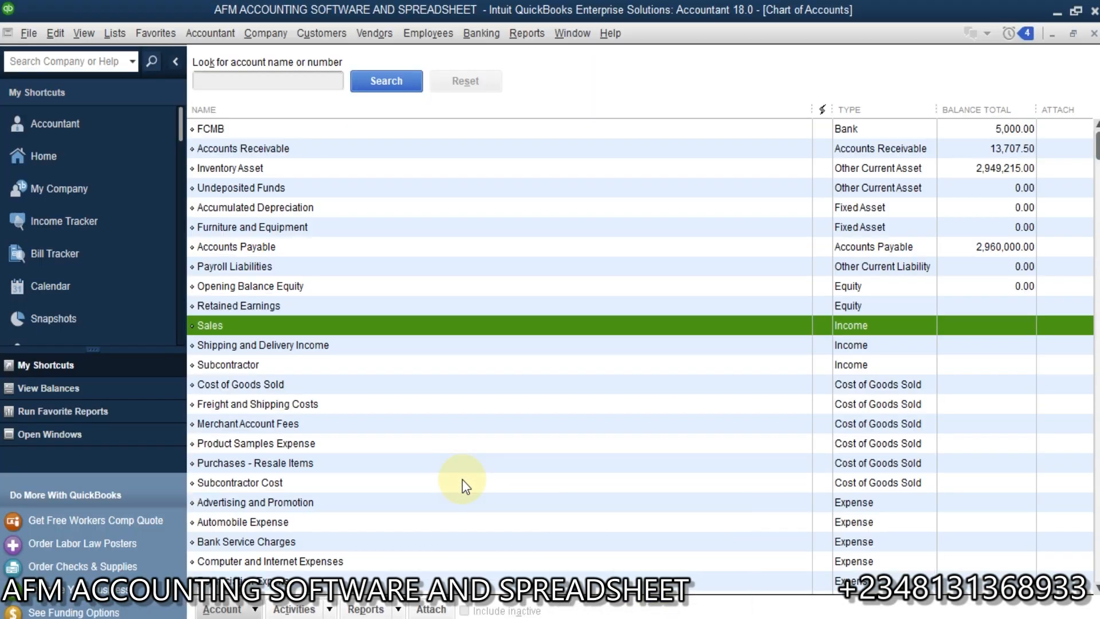
{"action": "left_click", "coordinate": [892, 163]}
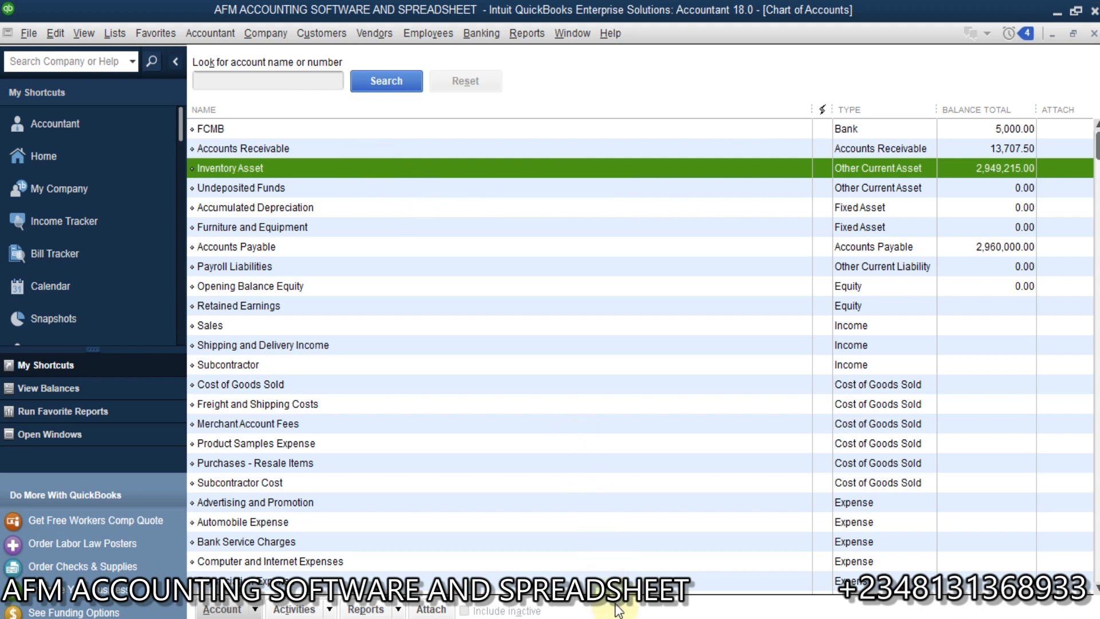
Step: Return to the New Item form and compare its available item types with the TYPE column of the ITEM LIST workbook in Excel
{"action": "left_click", "coordinate": [81, 434]}
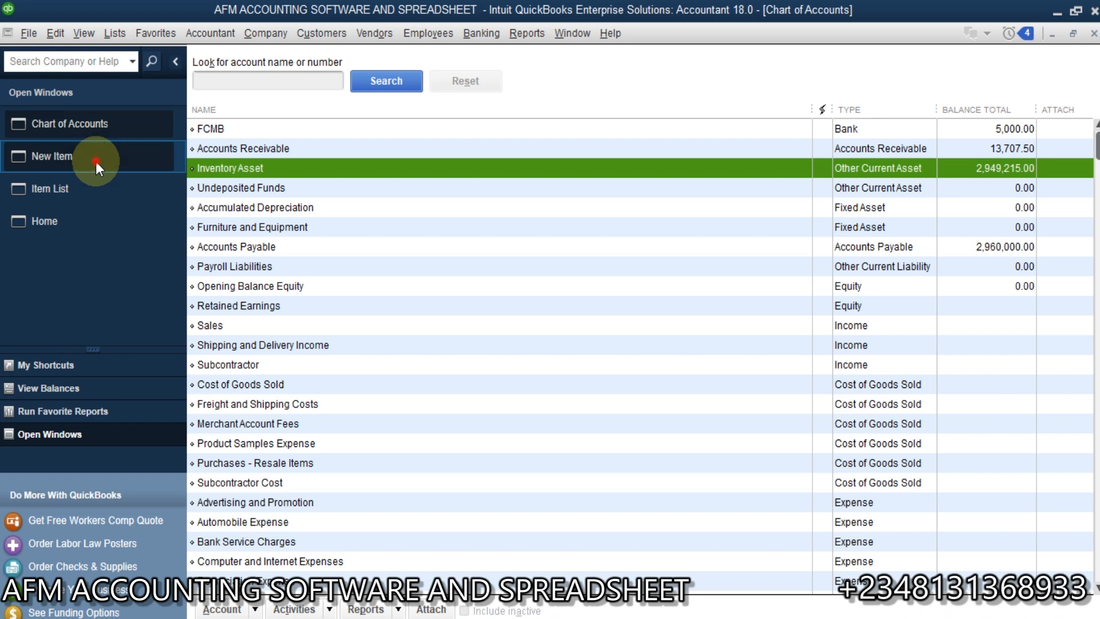
{"action": "left_click", "coordinate": [95, 160]}
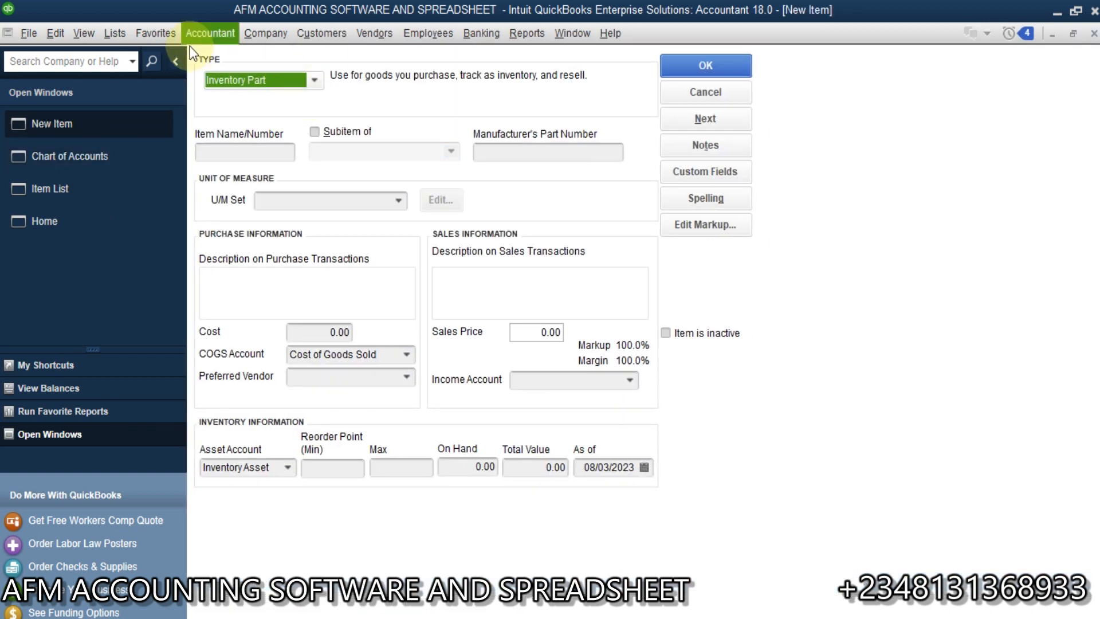
{"action": "left_click", "coordinate": [317, 80]}
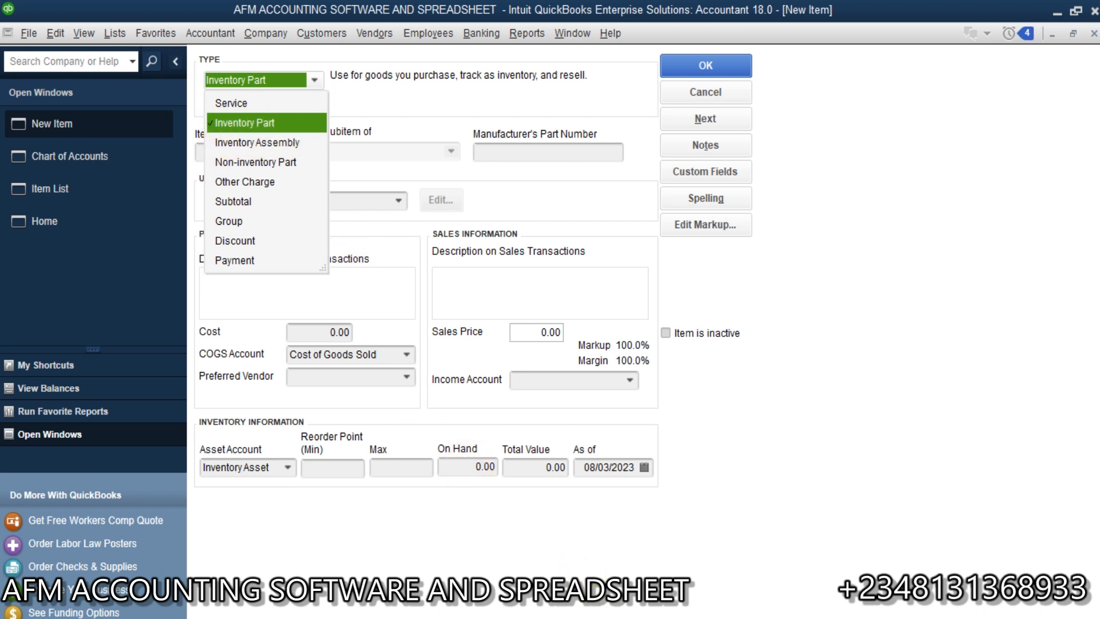
{"action": "mouse_move", "coordinate": [649, 617]}
{"action": "left_click", "coordinate": [622, 593]}
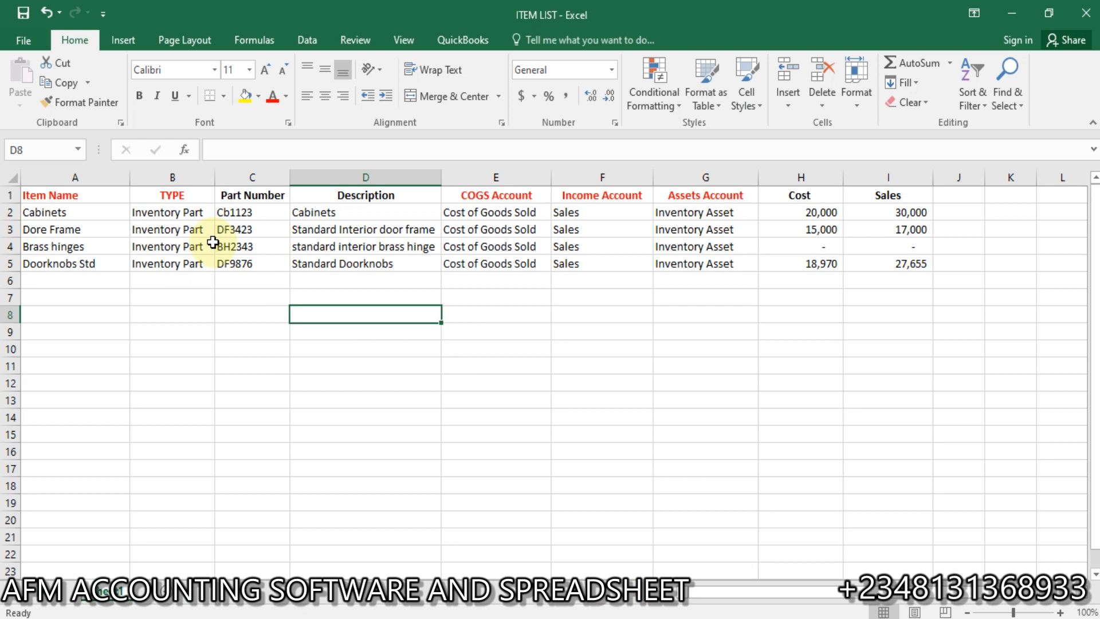
{"action": "mouse_move", "coordinate": [609, 617]}
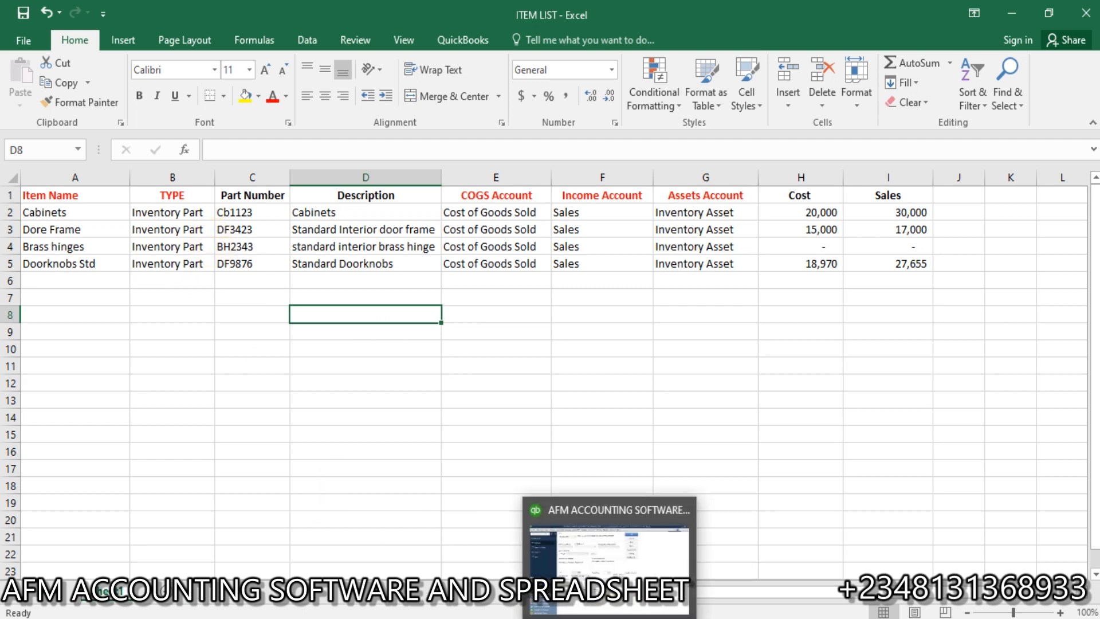
{"action": "left_click", "coordinate": [648, 383]}
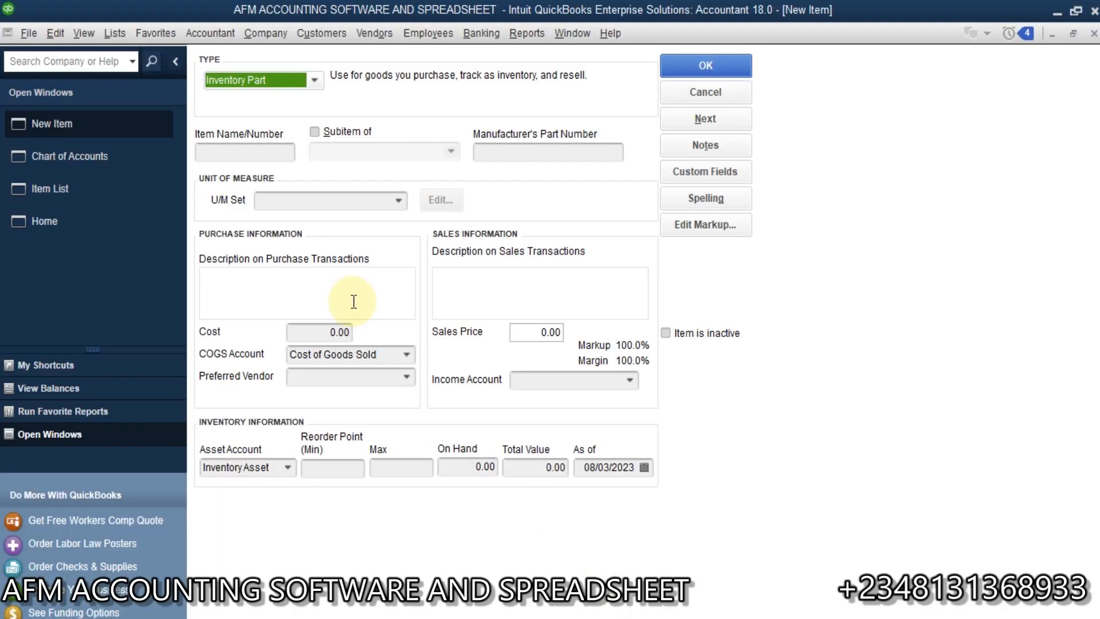
Step: In QuickBooks, start an Excel file import using the Advanced Import option for data already formatted for QuickBooks
{"action": "left_click", "coordinate": [23, 34]}
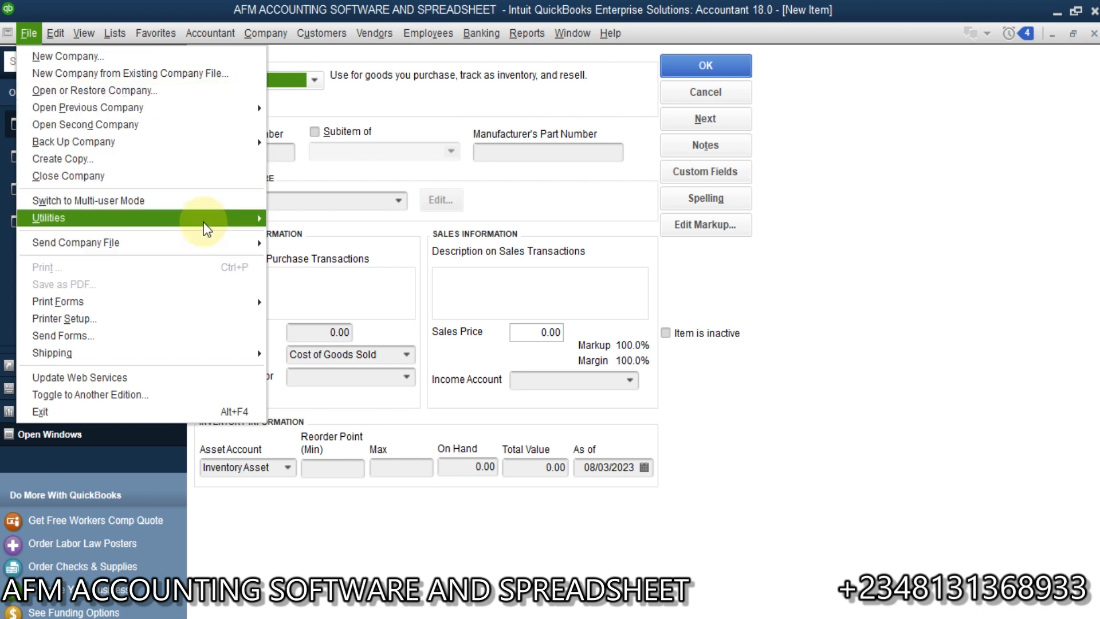
{"action": "mouse_move", "coordinate": [212, 224]}
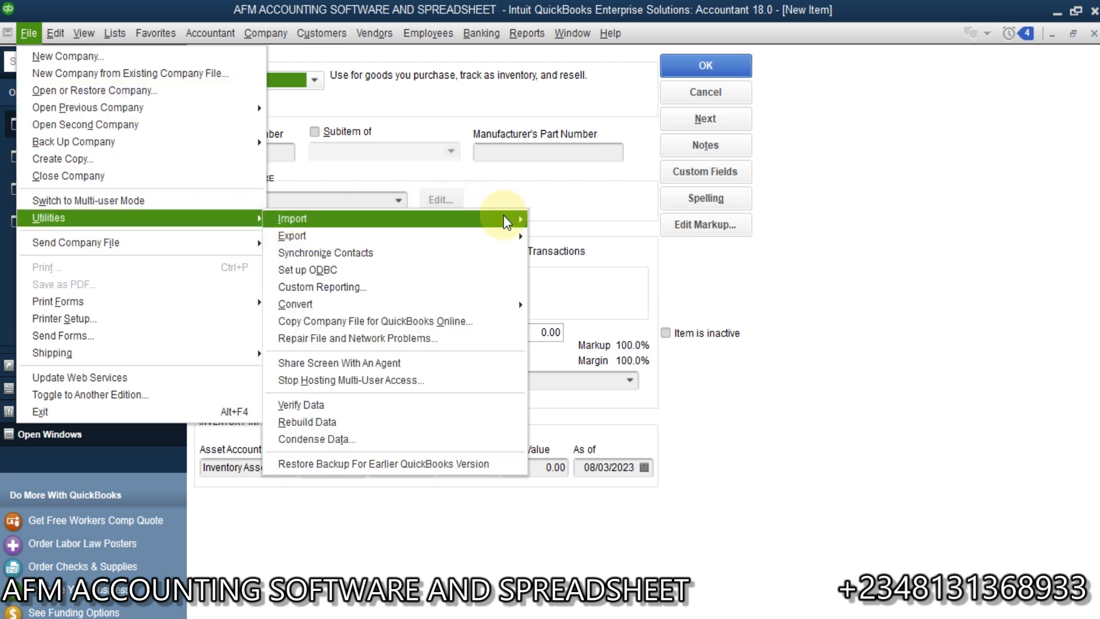
{"action": "mouse_move", "coordinate": [505, 222]}
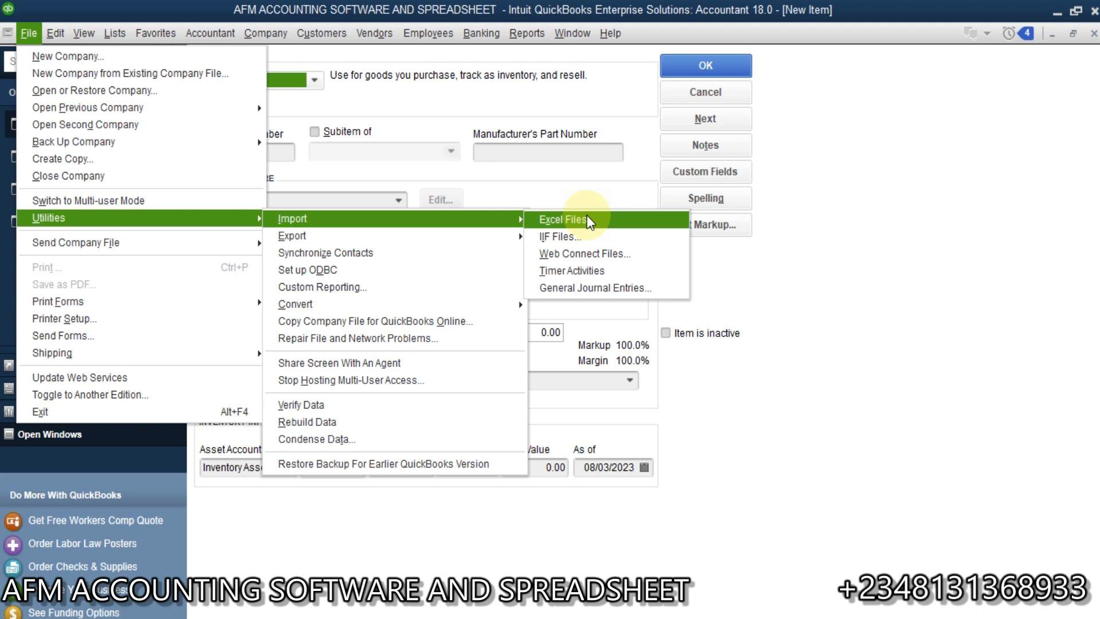
{"action": "left_click", "coordinate": [610, 225]}
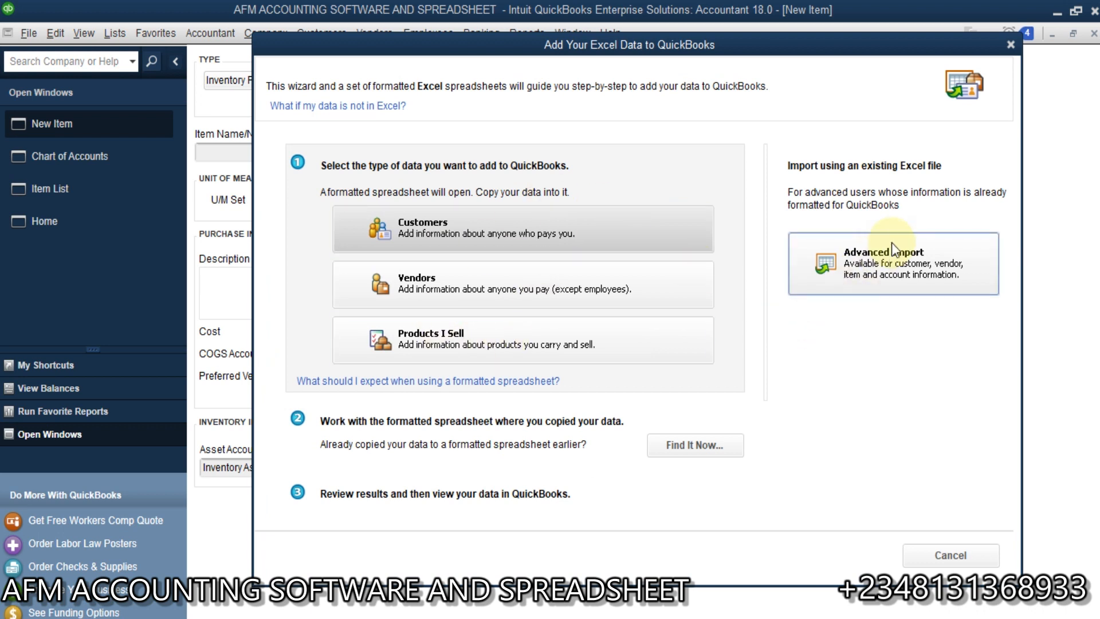
{"action": "left_click", "coordinate": [895, 257]}
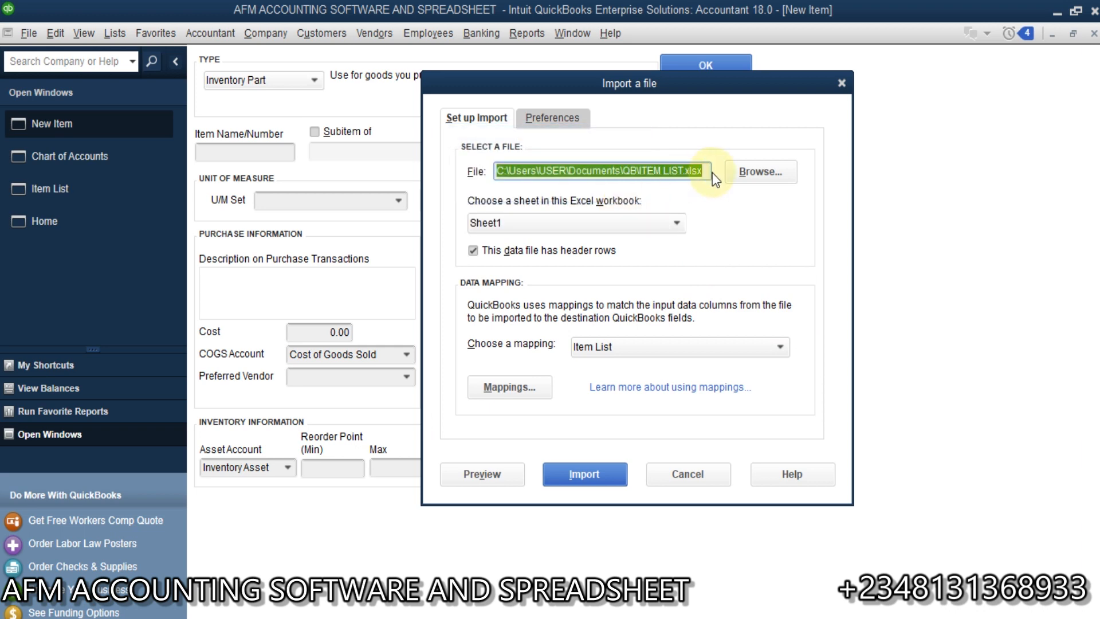
Step: Select the ITEM LIST workbook from the QB folder as the import file and choose Sheet1
{"action": "left_click", "coordinate": [744, 171]}
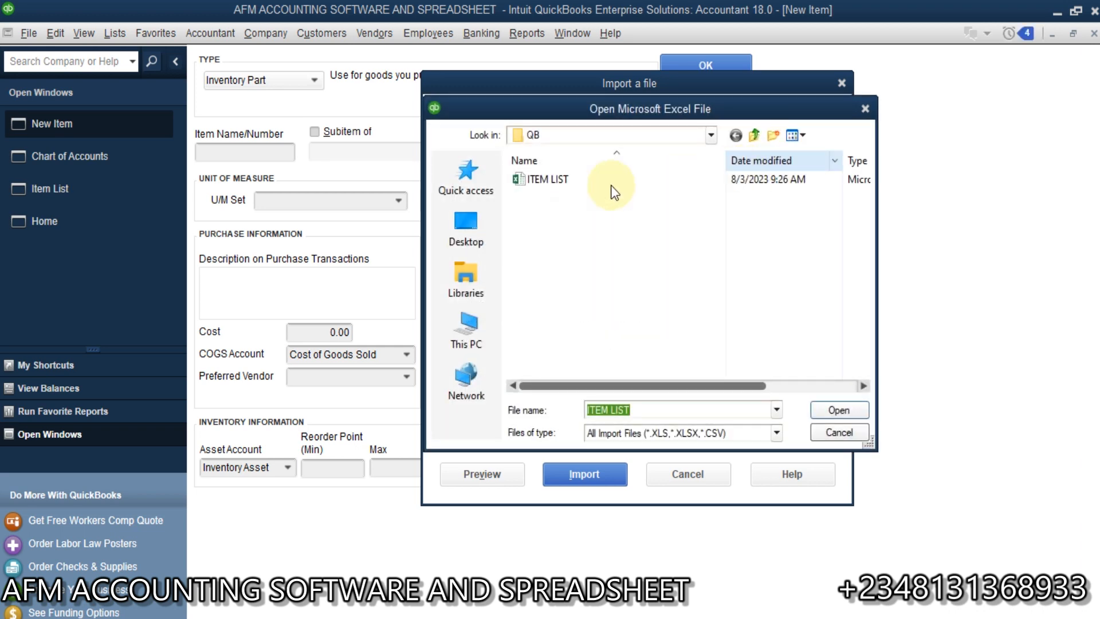
{"action": "left_click", "coordinate": [559, 180]}
{"action": "left_click", "coordinate": [844, 408]}
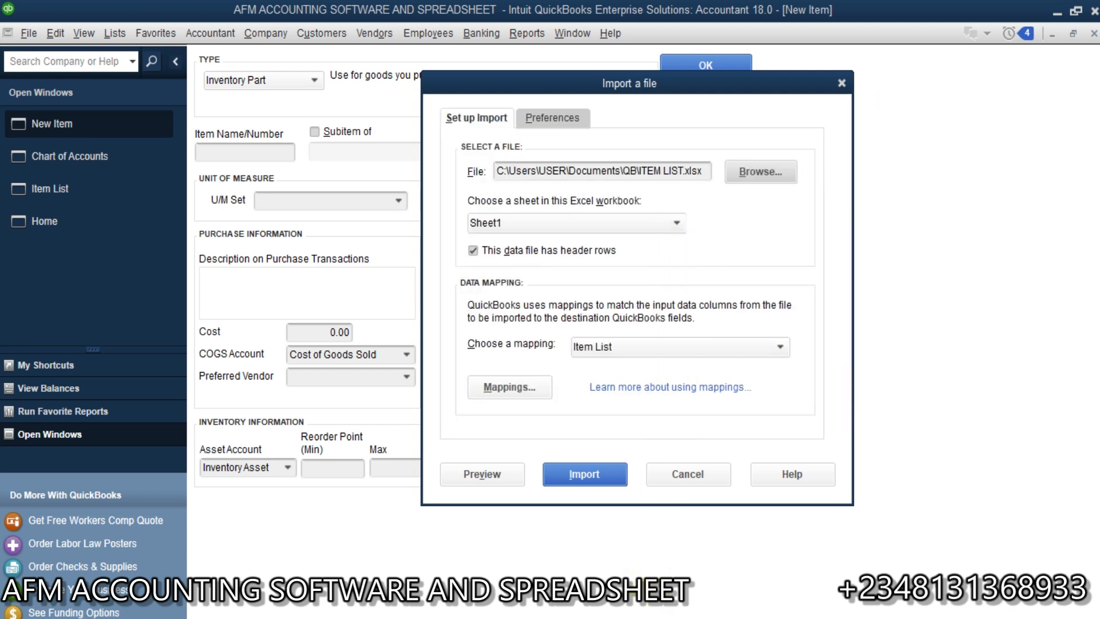
{"action": "left_click", "coordinate": [639, 596]}
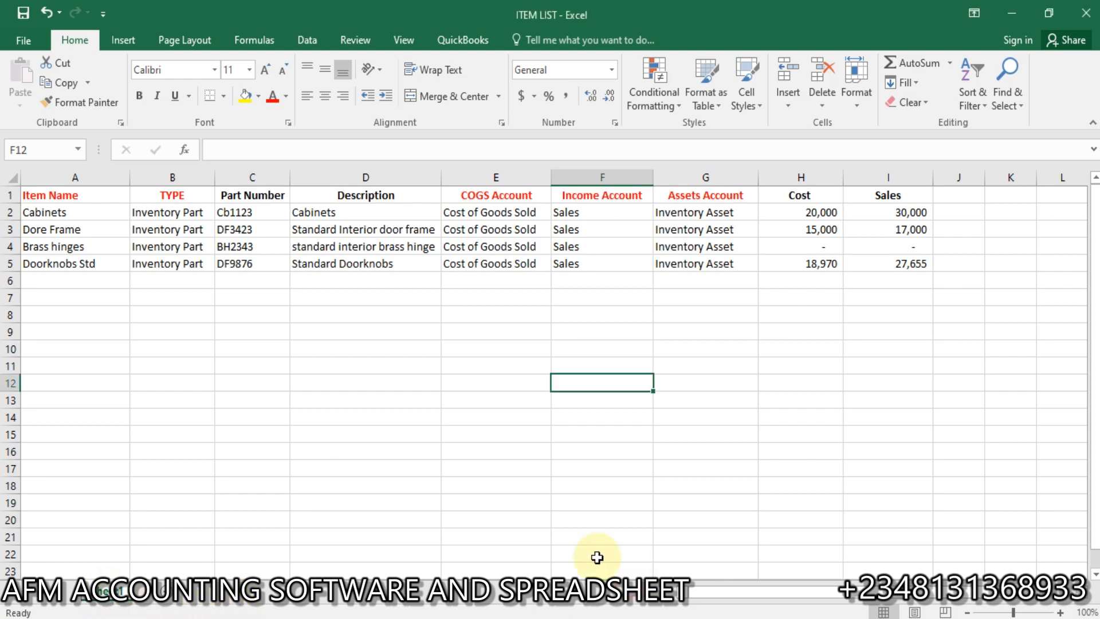
{"action": "key", "text": "alt+Tab"}
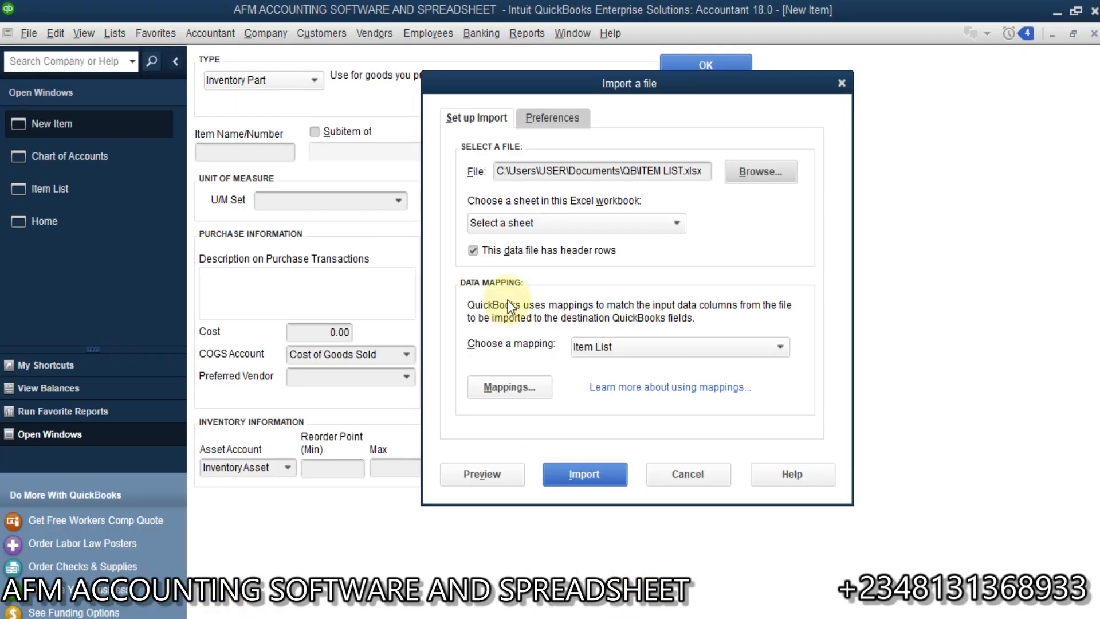
{"action": "left_click", "coordinate": [624, 220]}
{"action": "left_click", "coordinate": [507, 264]}
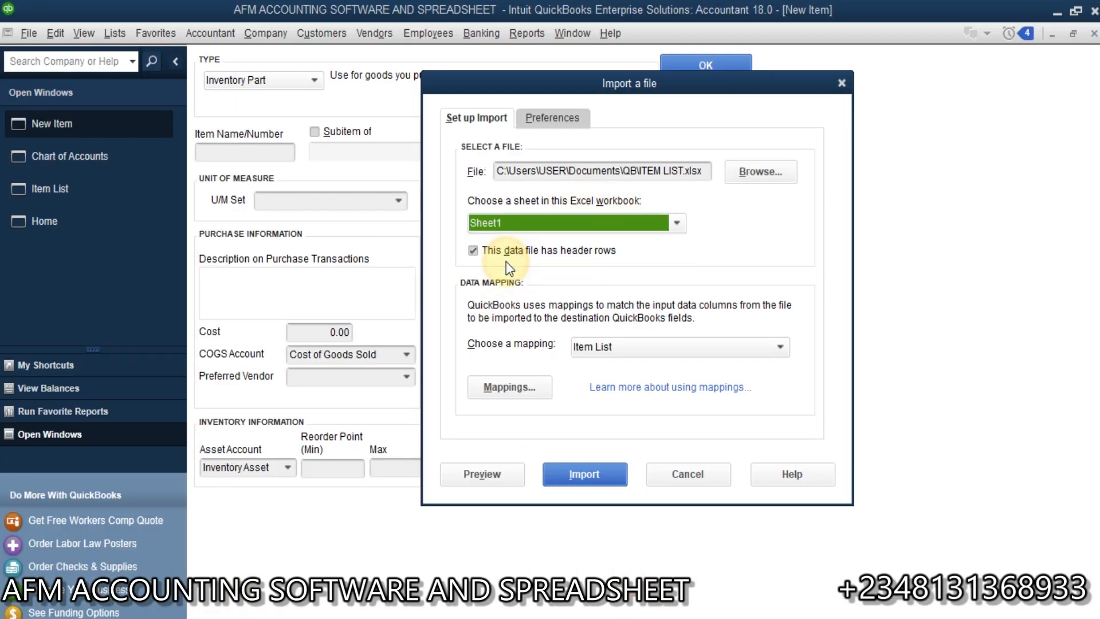
Step: Add a new import mapping named "Items List" with Item as its import type
{"action": "left_click", "coordinate": [636, 355]}
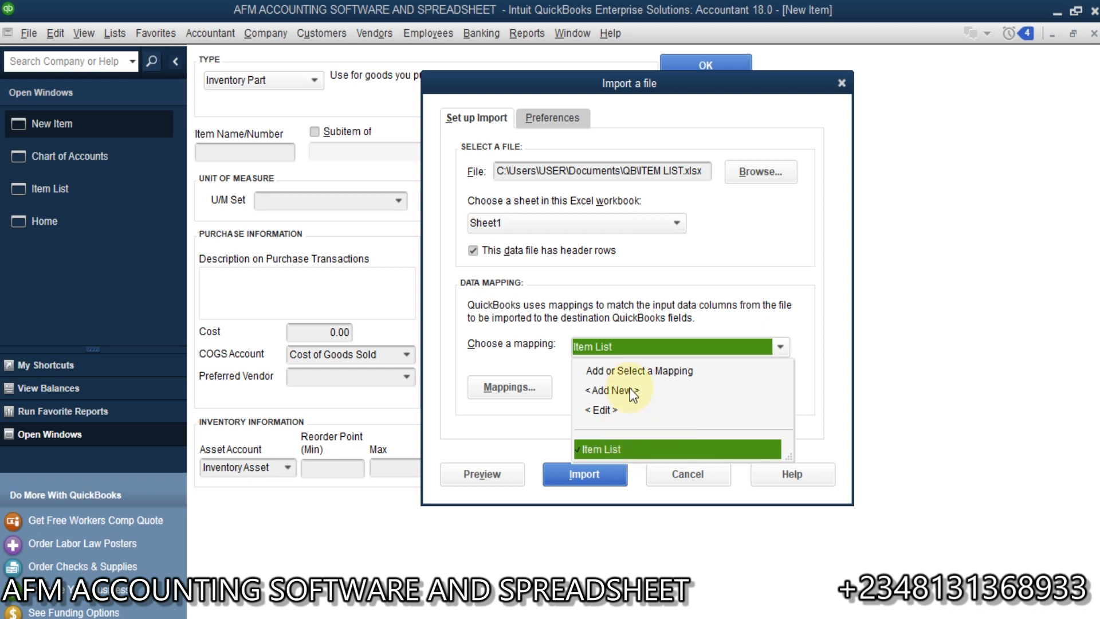
{"action": "left_click", "coordinate": [611, 390]}
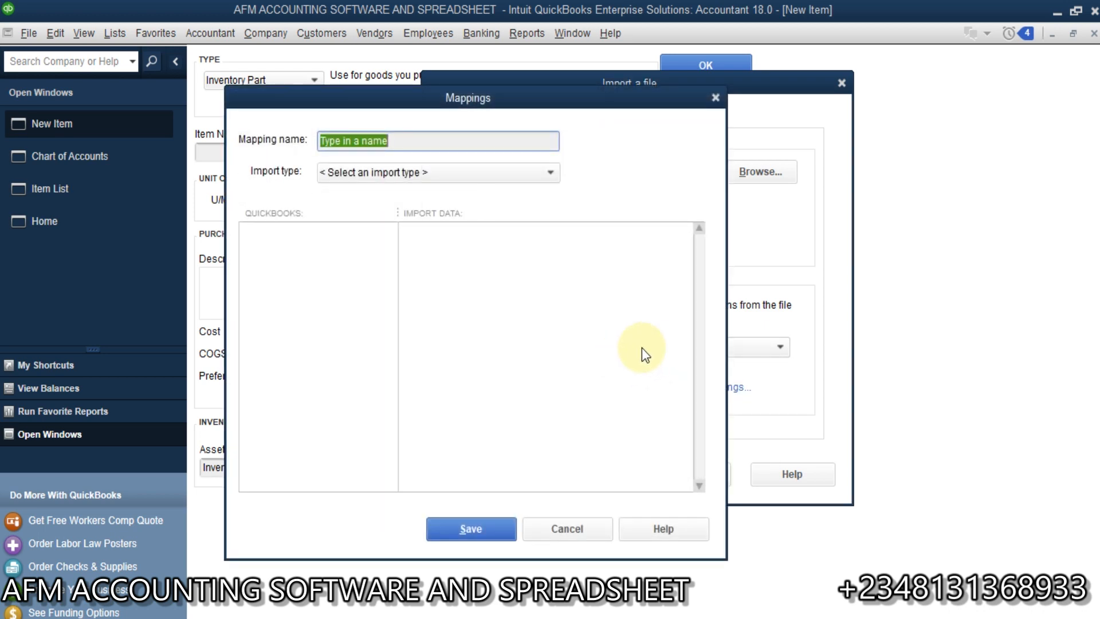
{"action": "left_click", "coordinate": [452, 175]}
{"action": "left_click", "coordinate": [346, 257]}
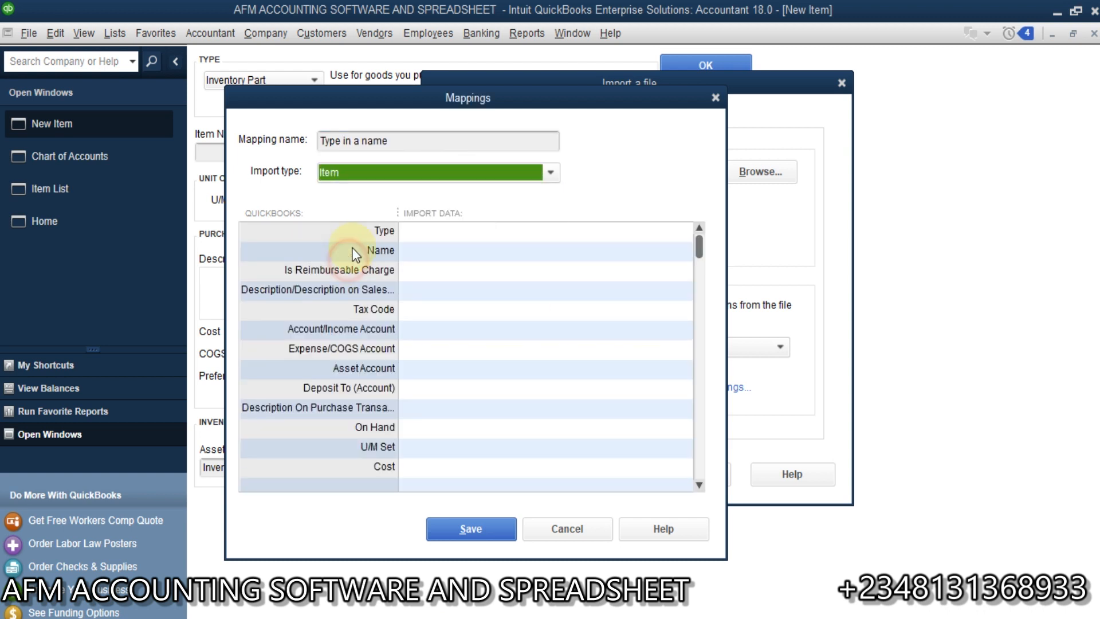
{"action": "left_click", "coordinate": [424, 140]}
{"action": "left_click_drag", "start_coordinate": [424, 140], "coordinate": [298, 146]}
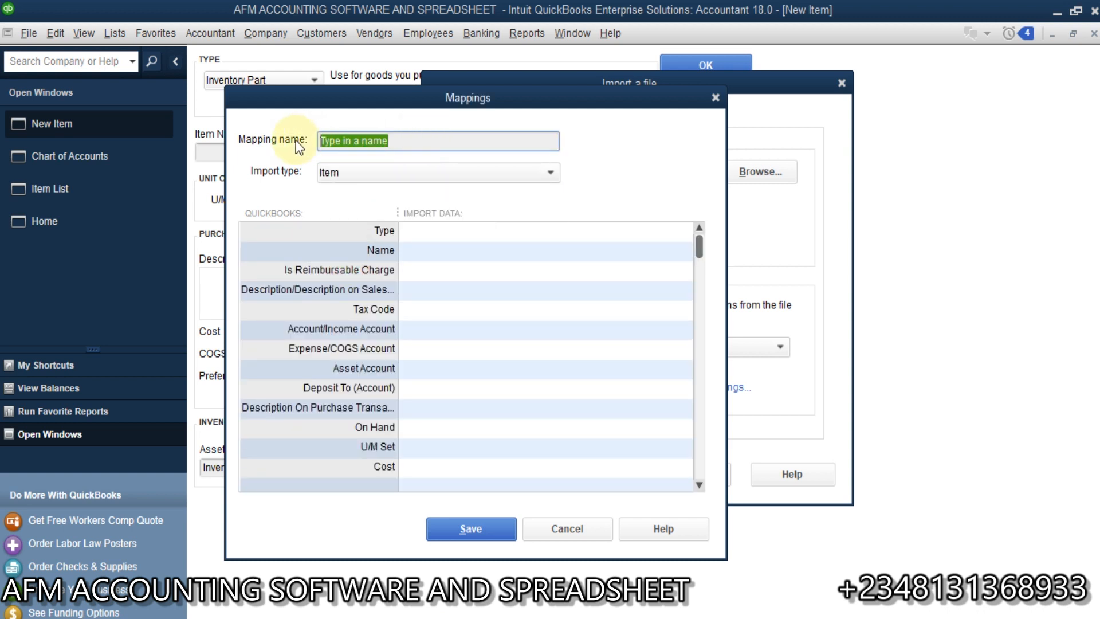
{"action": "type", "text": "Items "}
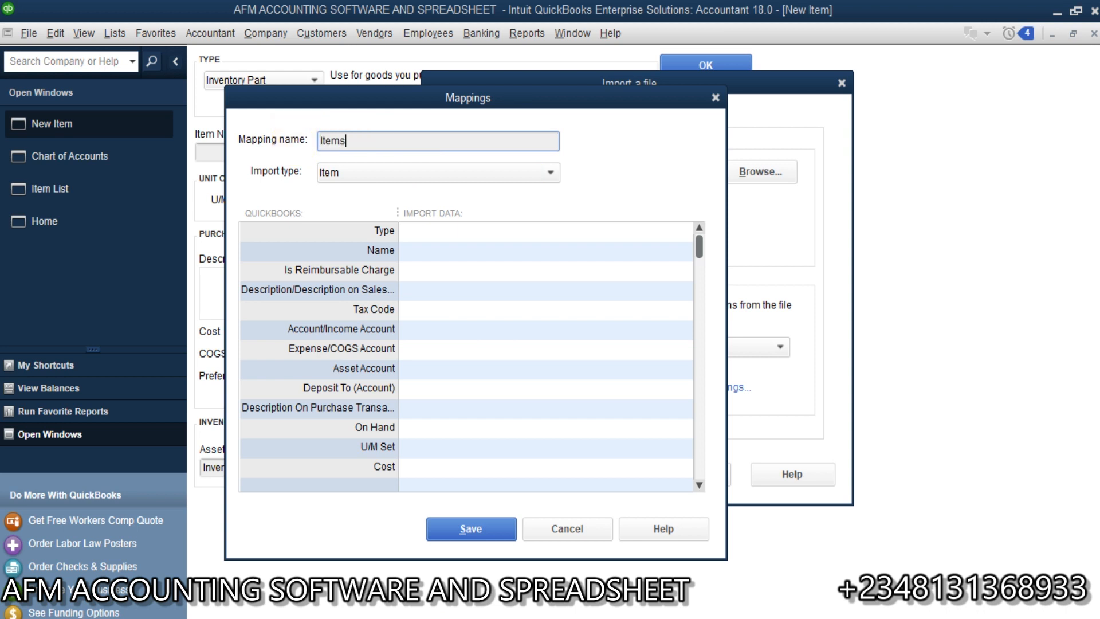
{"action": "type", "text": "List"}
Step: Map the Type field to the TYPE column and the Name field to the Item Name column
{"action": "left_click", "coordinate": [618, 238]}
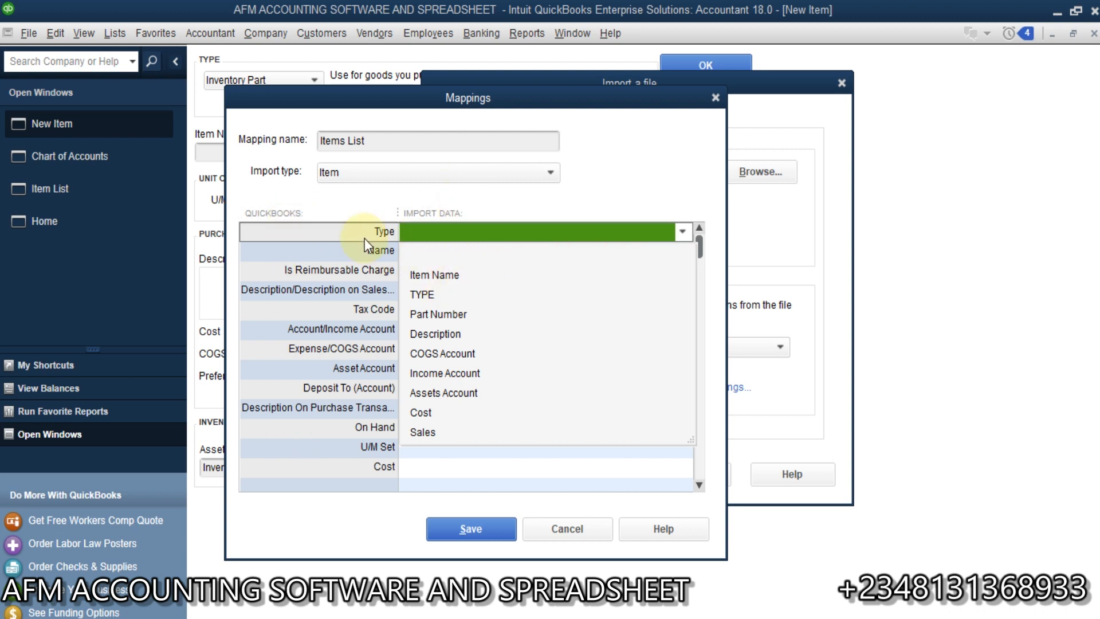
{"action": "left_click", "coordinate": [432, 295]}
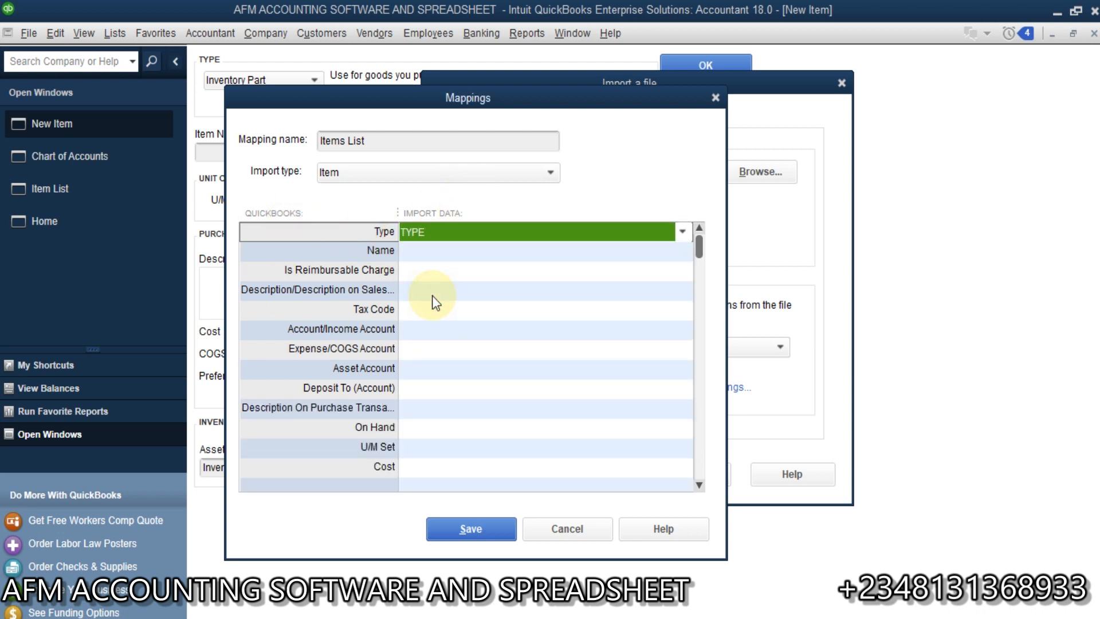
{"action": "left_click", "coordinate": [426, 252]}
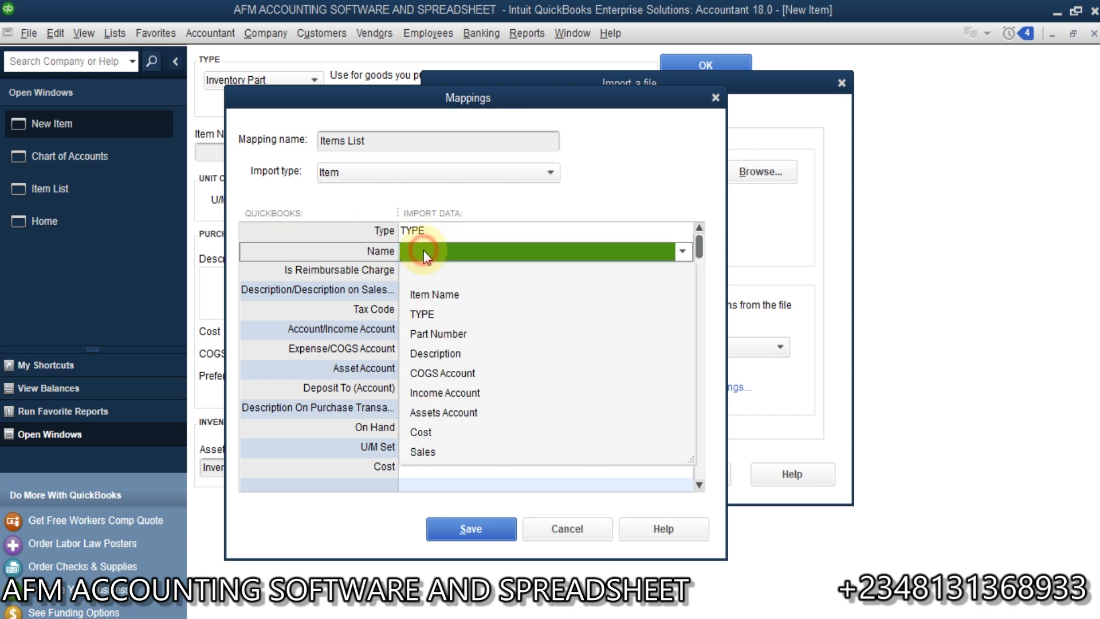
{"action": "left_click", "coordinate": [449, 296]}
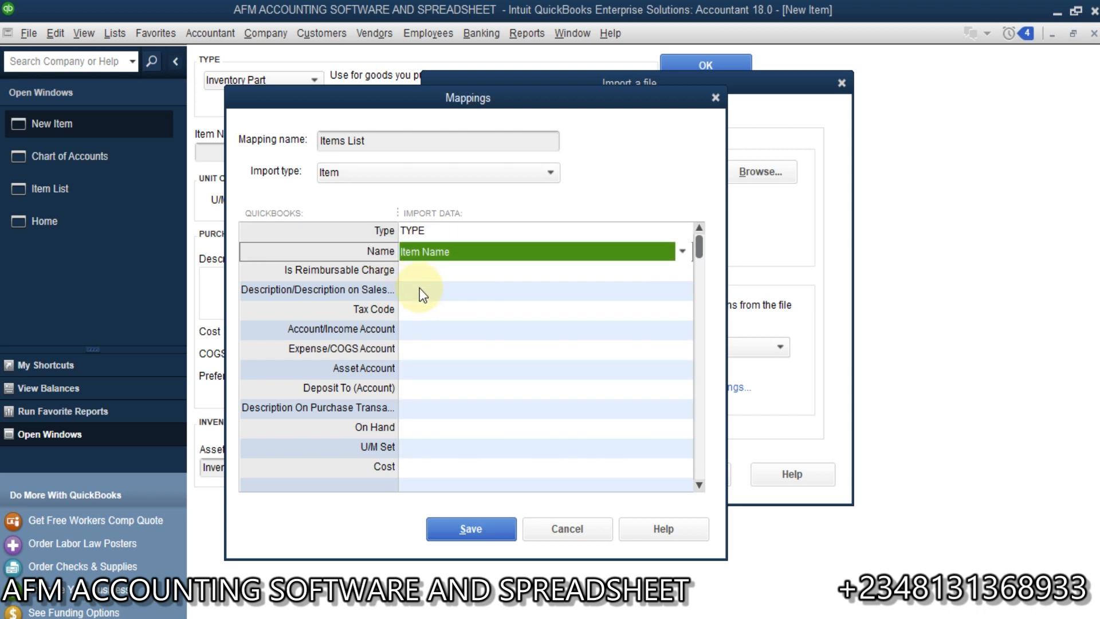
Step: Map both the sales and purchase description fields to the Description column, checking that column in the Excel workbook
{"action": "left_click", "coordinate": [420, 291]}
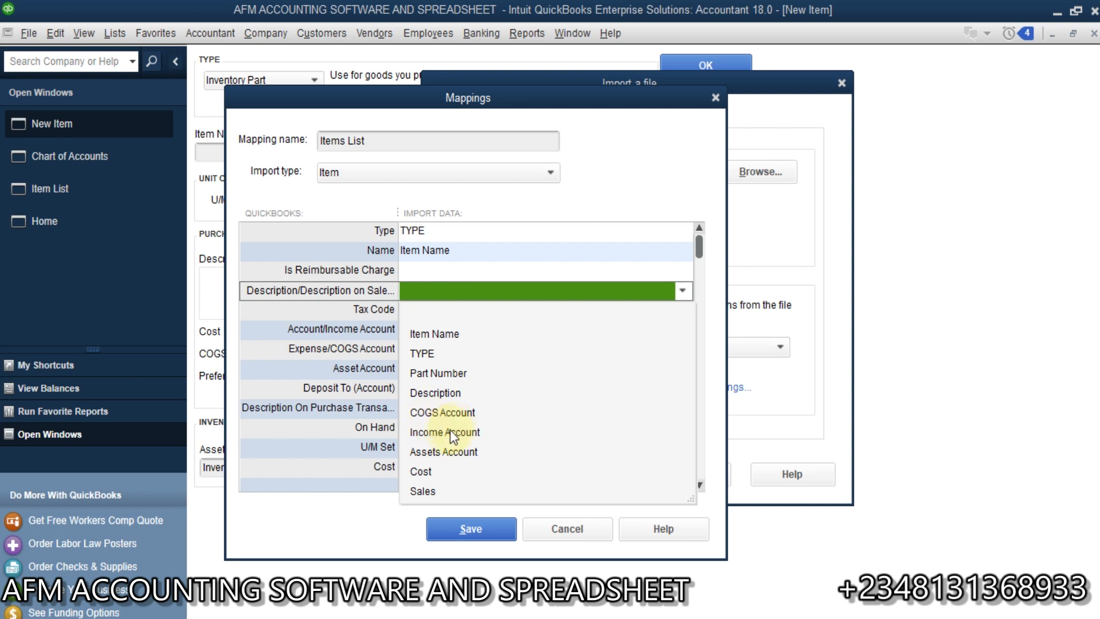
{"action": "left_click", "coordinate": [445, 393]}
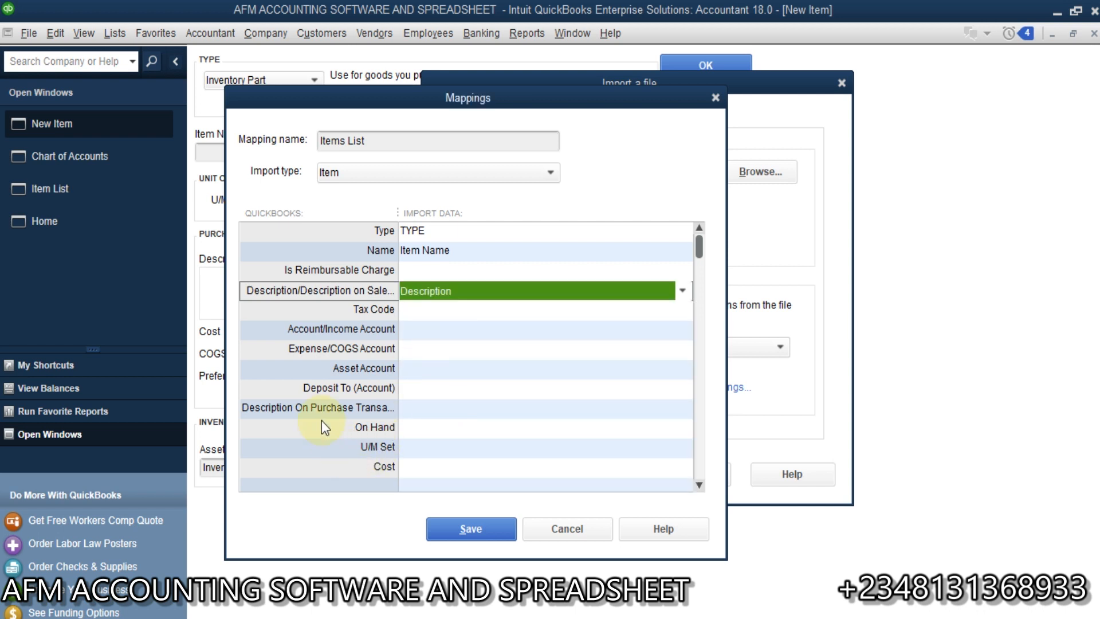
{"action": "left_click", "coordinate": [423, 412]}
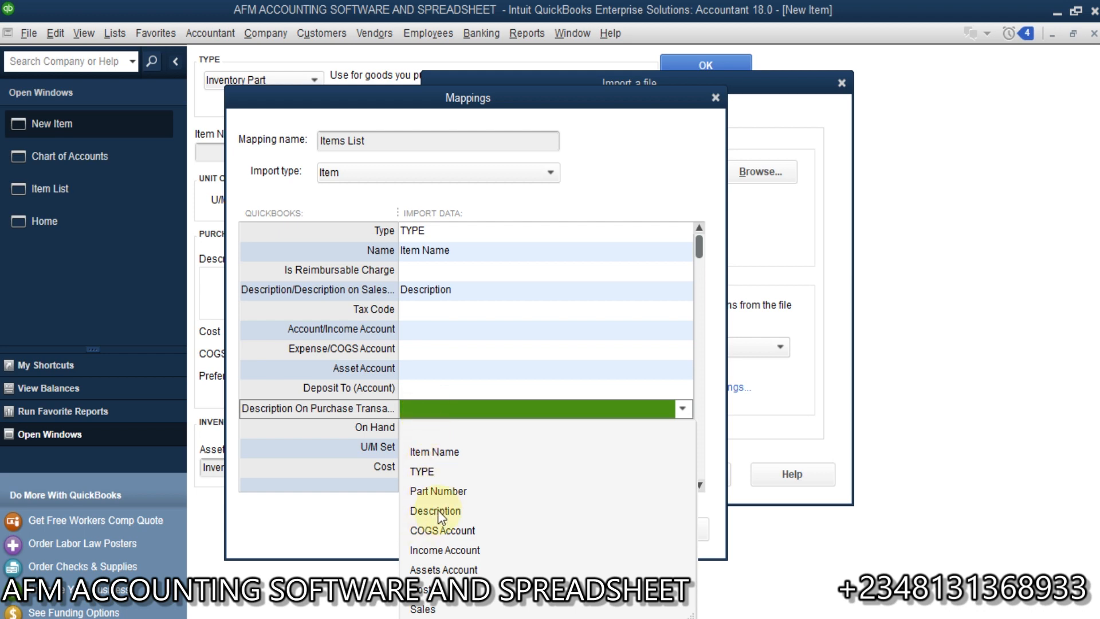
{"action": "left_click", "coordinate": [437, 509]}
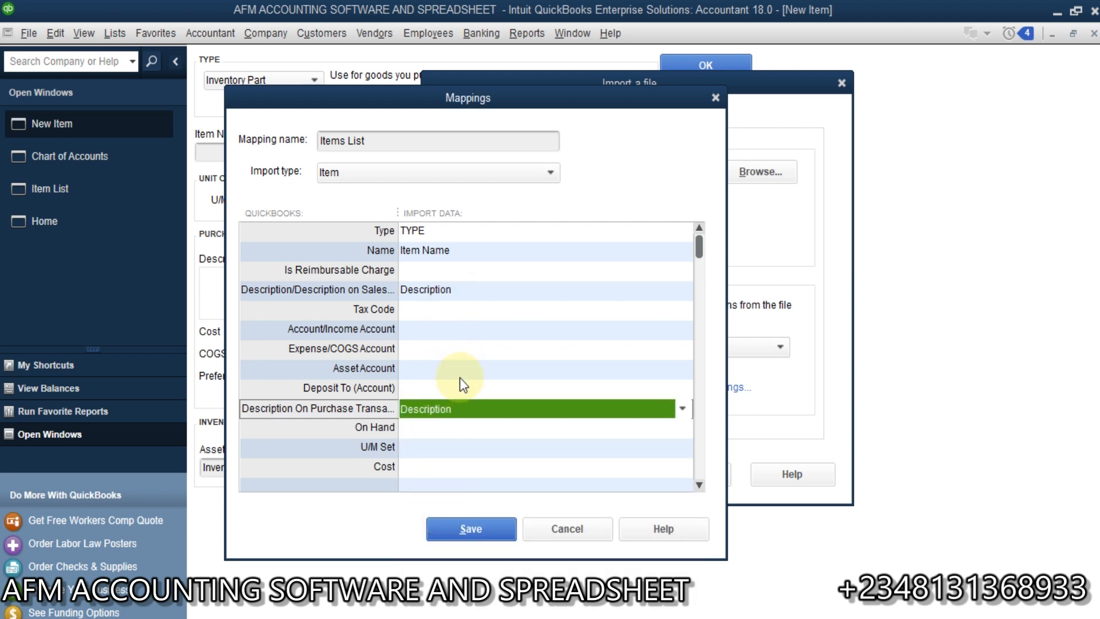
{"action": "left_click", "coordinate": [641, 618]}
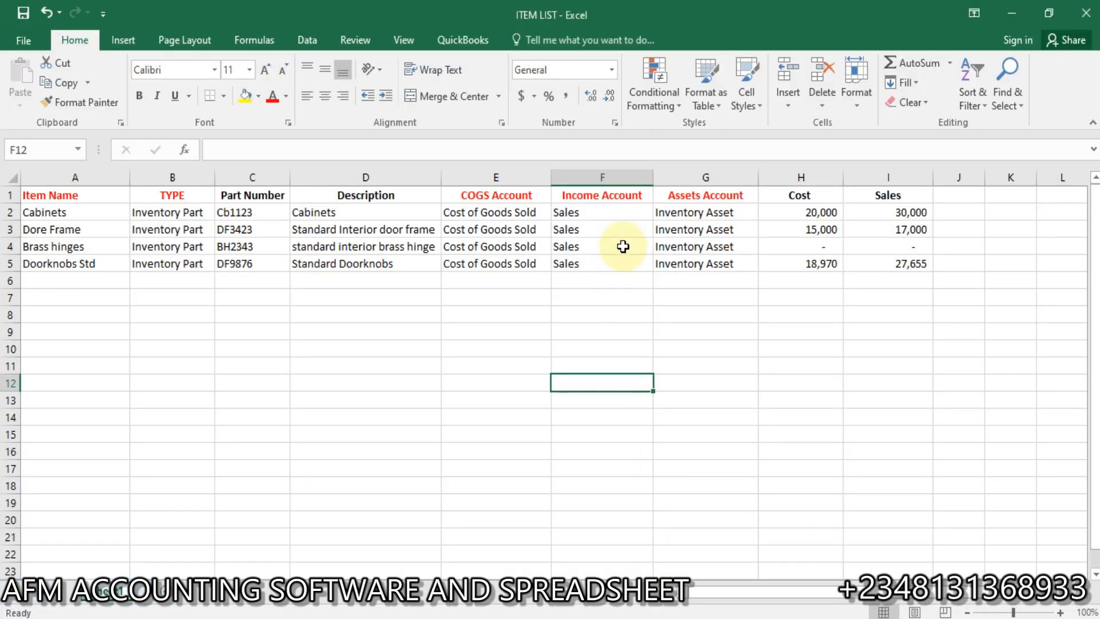
{"action": "left_click", "coordinate": [382, 212]}
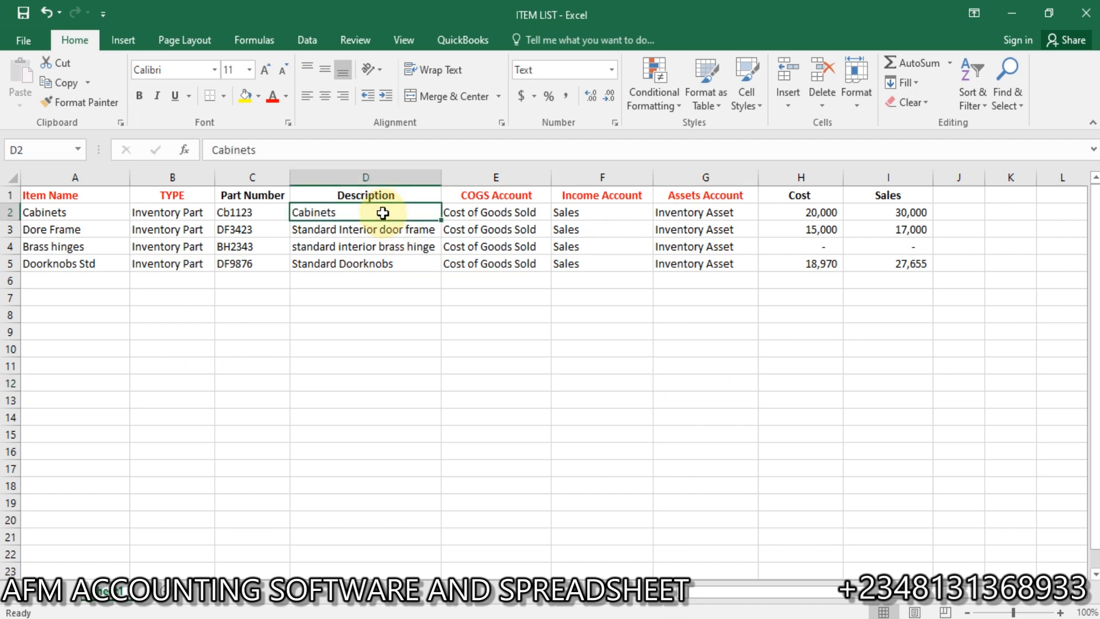
{"action": "left_click", "coordinate": [471, 176]}
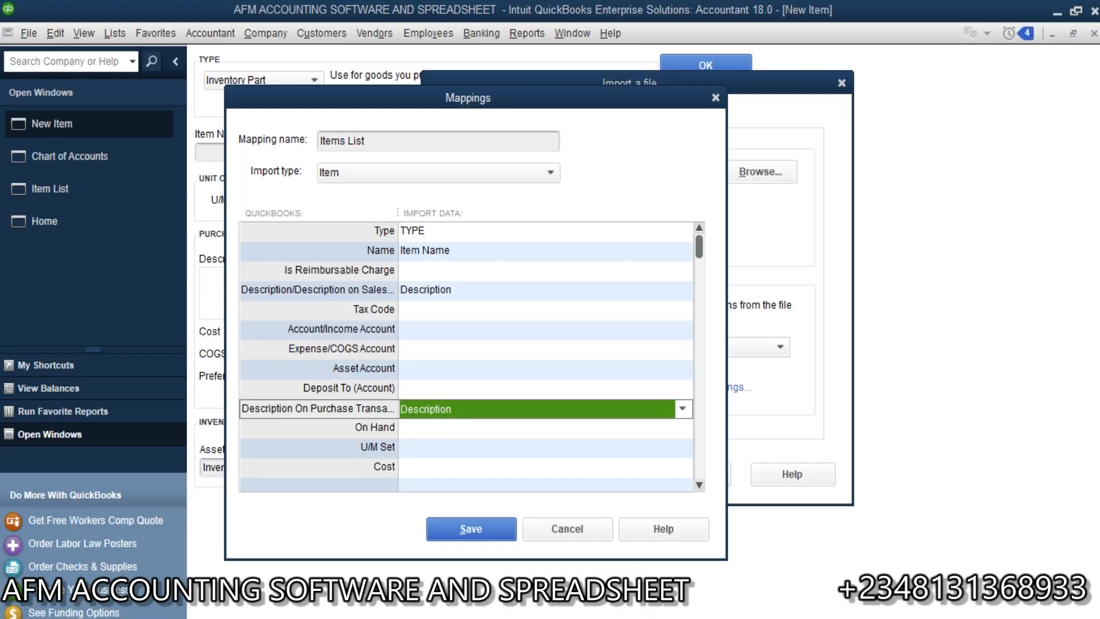
Step: Map the income, expense/COGS and asset account fields to the Income Account, COGS Account and Assets Account columns respectively
{"action": "left_click", "coordinate": [435, 330]}
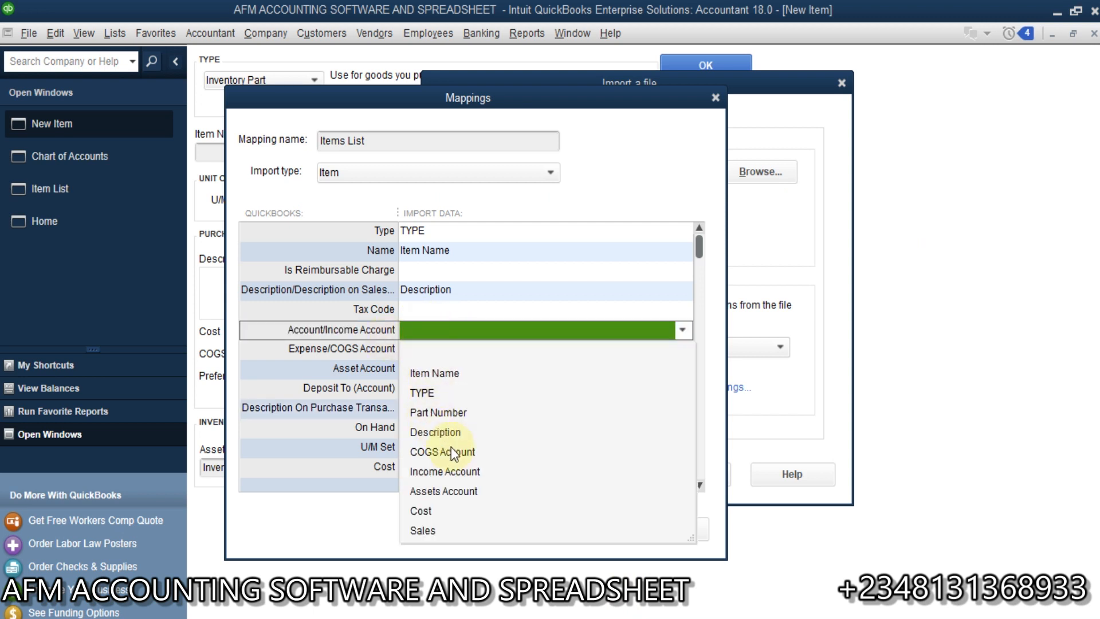
{"action": "left_click", "coordinate": [444, 470]}
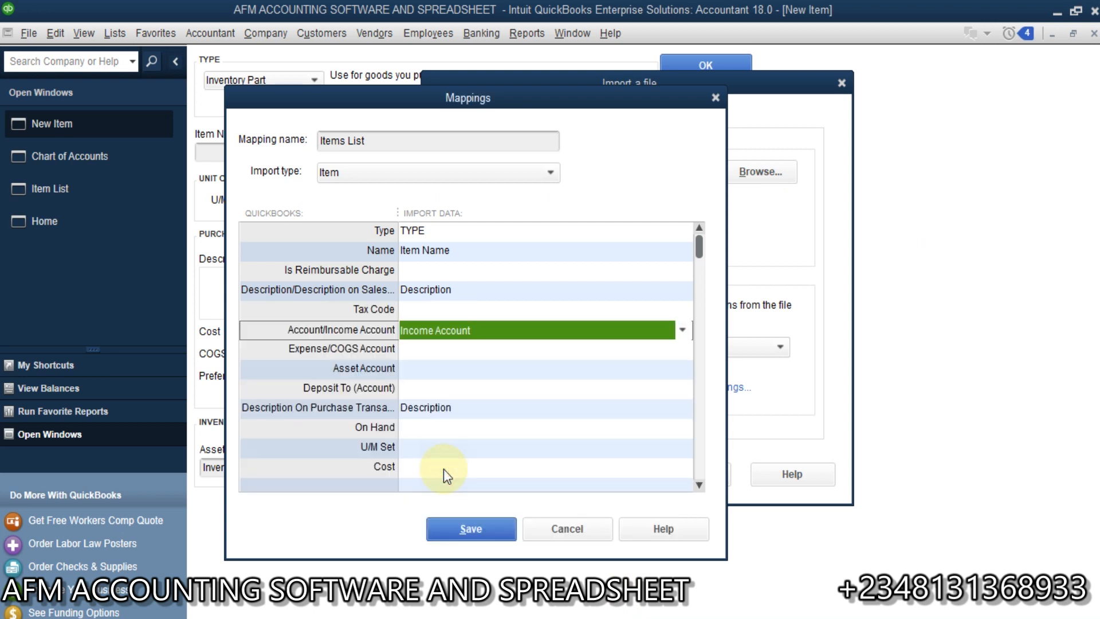
{"action": "left_click", "coordinate": [442, 350]}
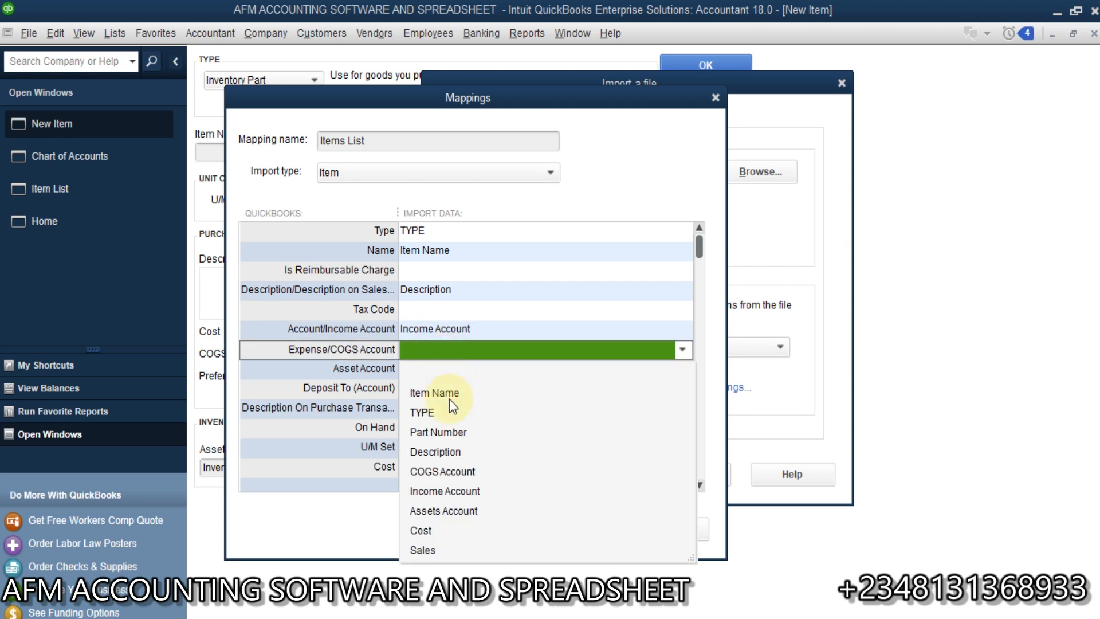
{"action": "left_click", "coordinate": [450, 472]}
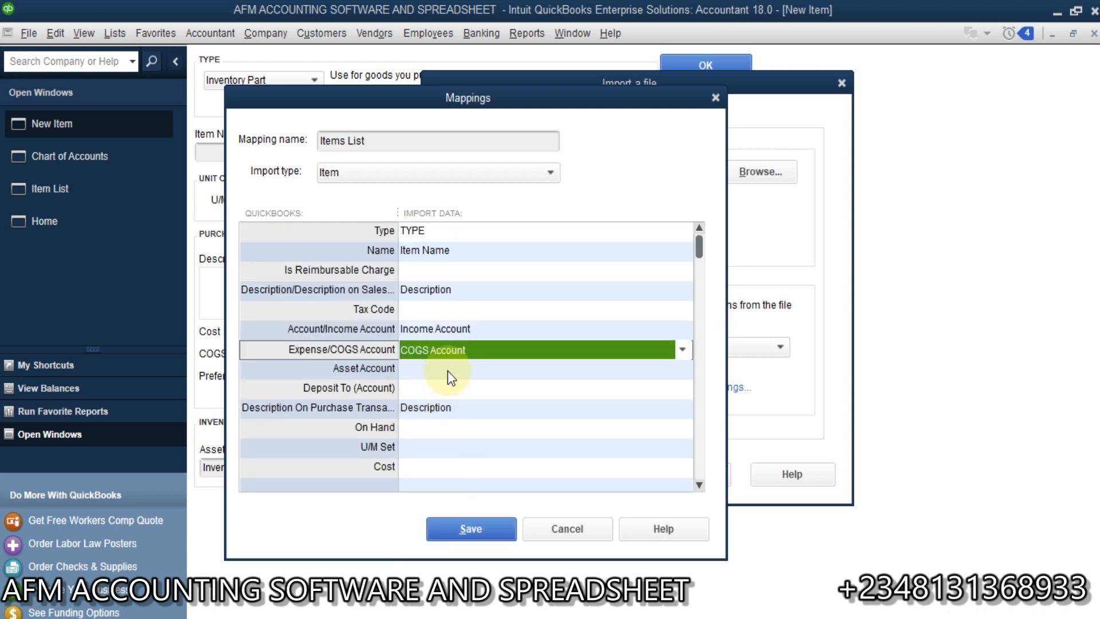
{"action": "left_click", "coordinate": [450, 371]}
{"action": "left_click", "coordinate": [452, 530]}
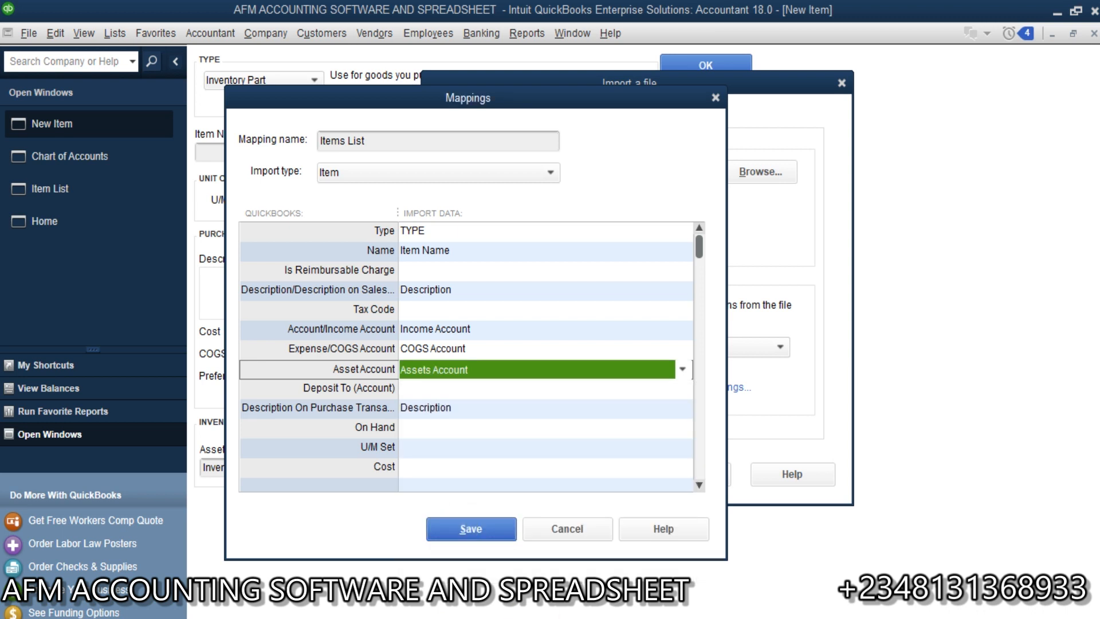
Step: Map the Cost field to the Cost column and the Price/Amount or %/Rate field to the Sales column
{"action": "mouse_move", "coordinate": [623, 599]}
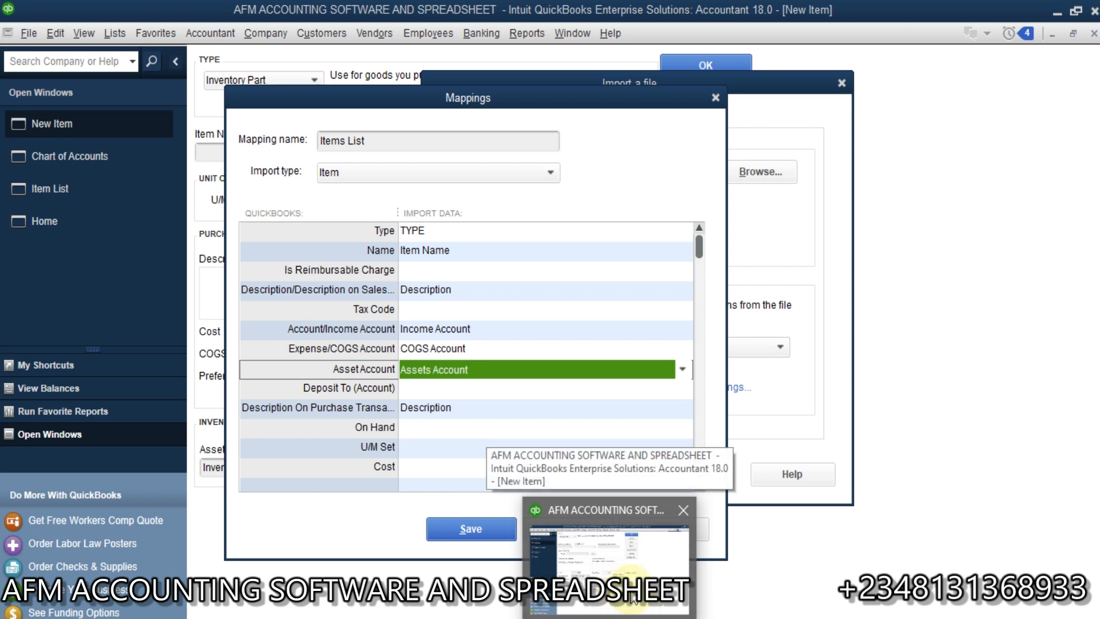
{"action": "left_click", "coordinate": [661, 571]}
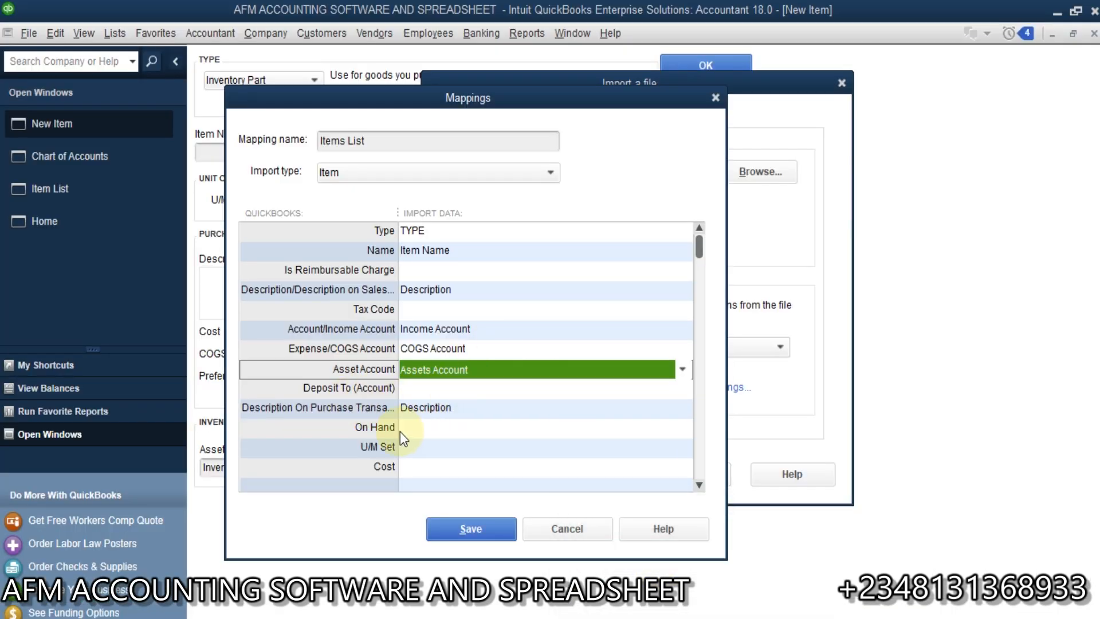
{"action": "left_click", "coordinate": [428, 468]}
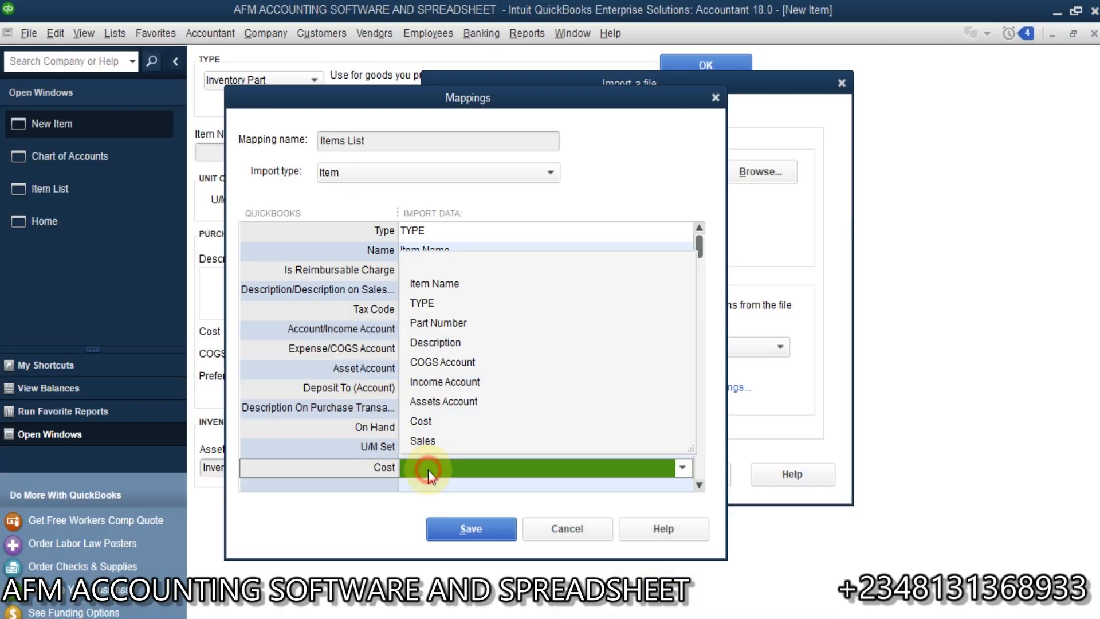
{"action": "left_click", "coordinate": [427, 420]}
{"action": "left_click", "coordinate": [699, 484]}
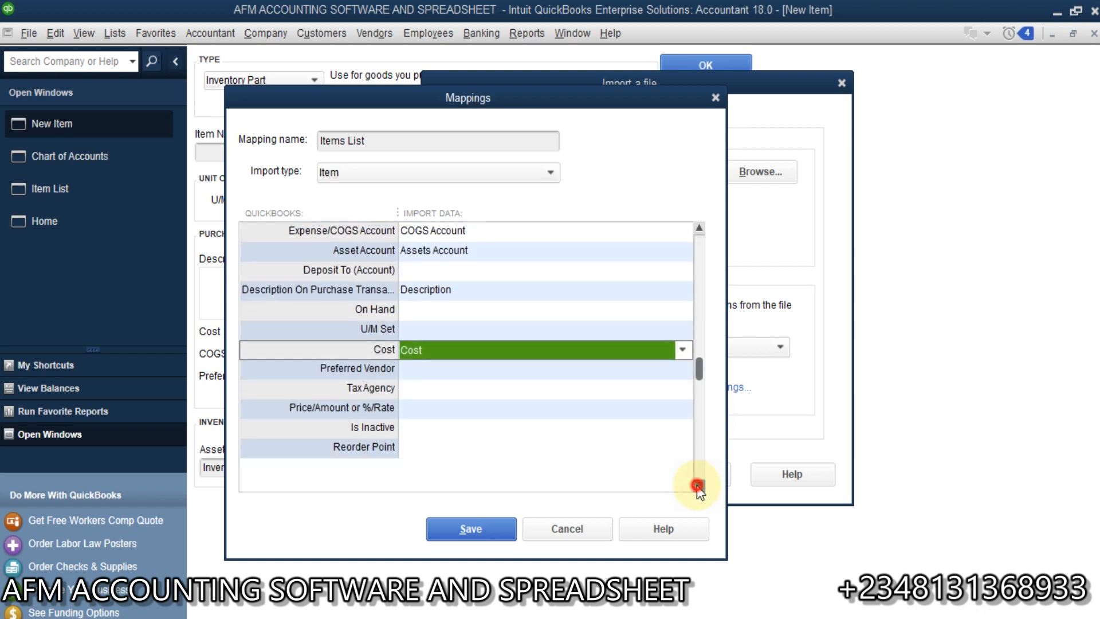
{"action": "left_click", "coordinate": [408, 367]}
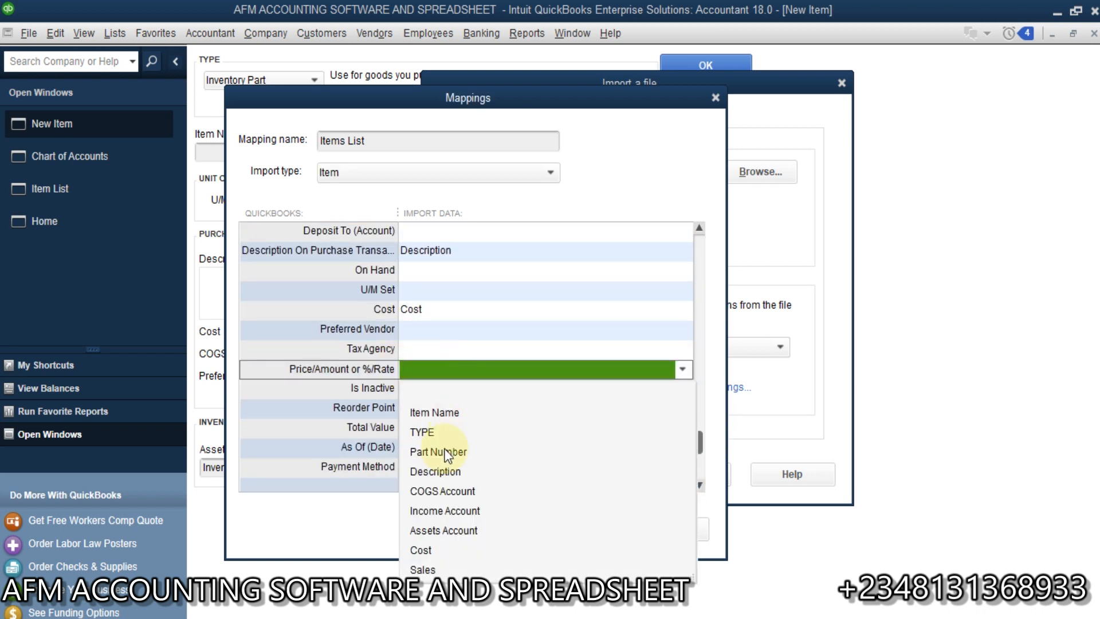
{"action": "left_click", "coordinate": [429, 569]}
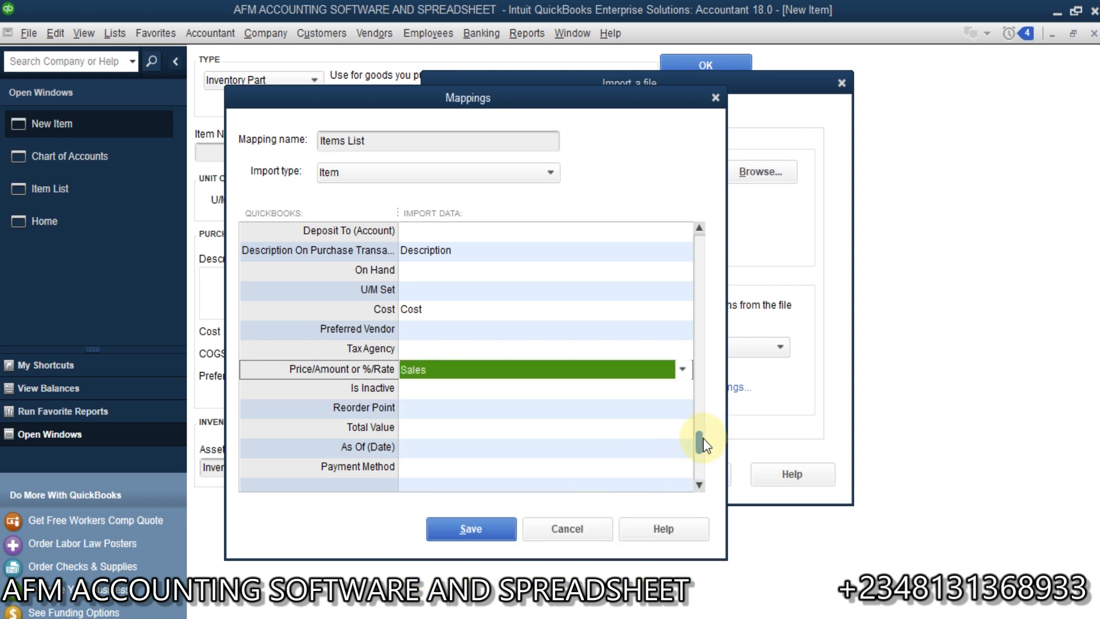
Step: Map the Manufacturer's Part Number field to the Part Number column and save the Items List mapping
{"action": "left_click_drag", "start_coordinate": [703, 438], "coordinate": [703, 472]}
{"action": "left_click", "coordinate": [441, 471]}
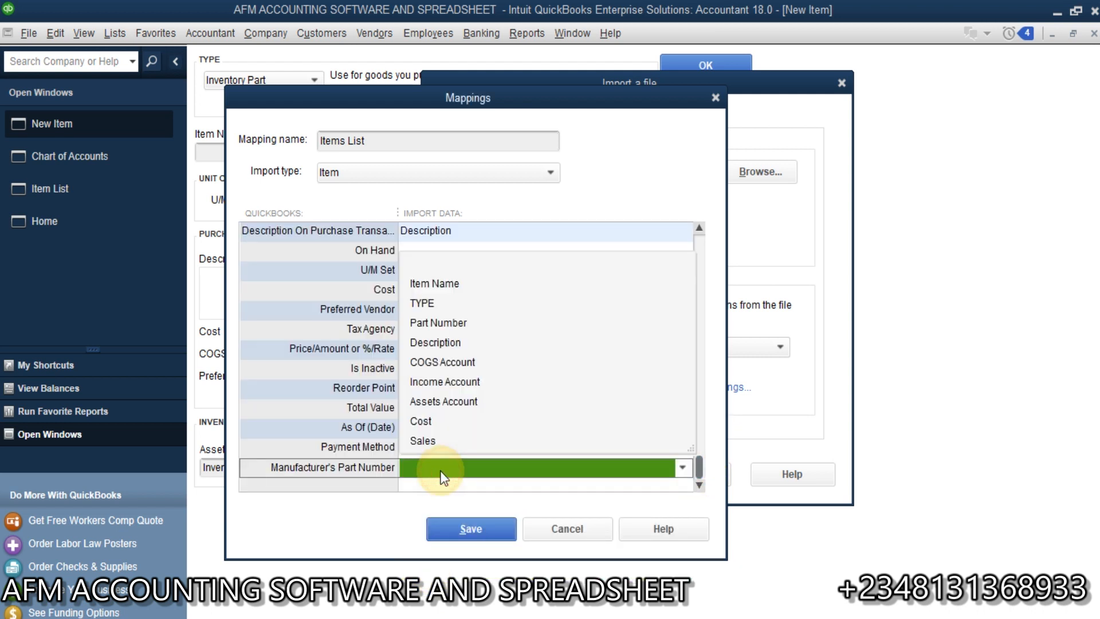
{"action": "left_click", "coordinate": [447, 325]}
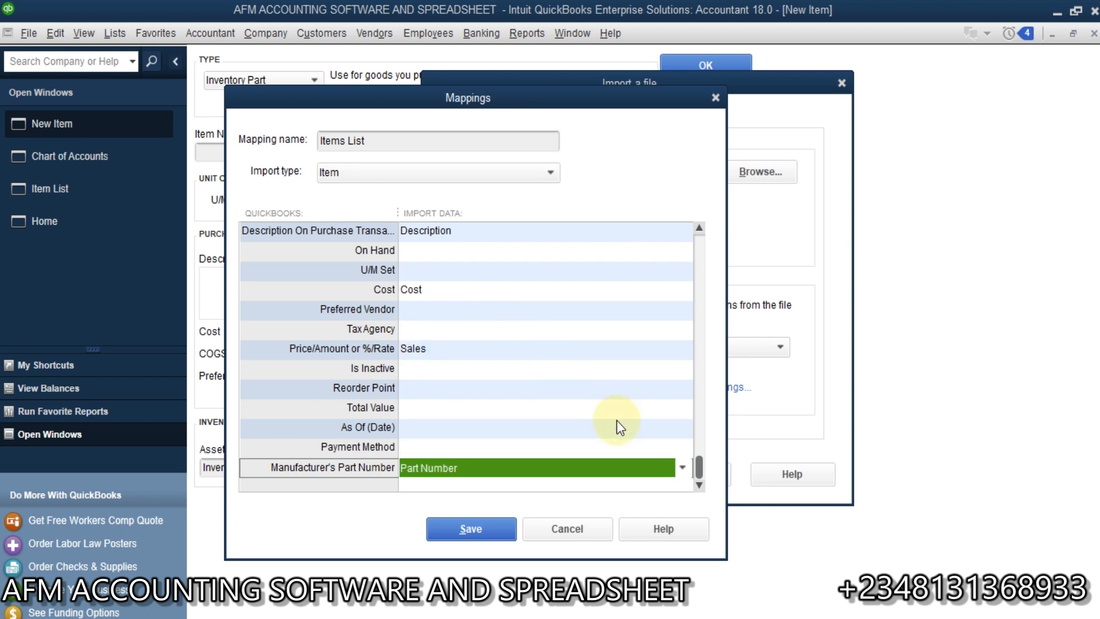
{"action": "left_click_drag", "start_coordinate": [700, 469], "coordinate": [689, 245]}
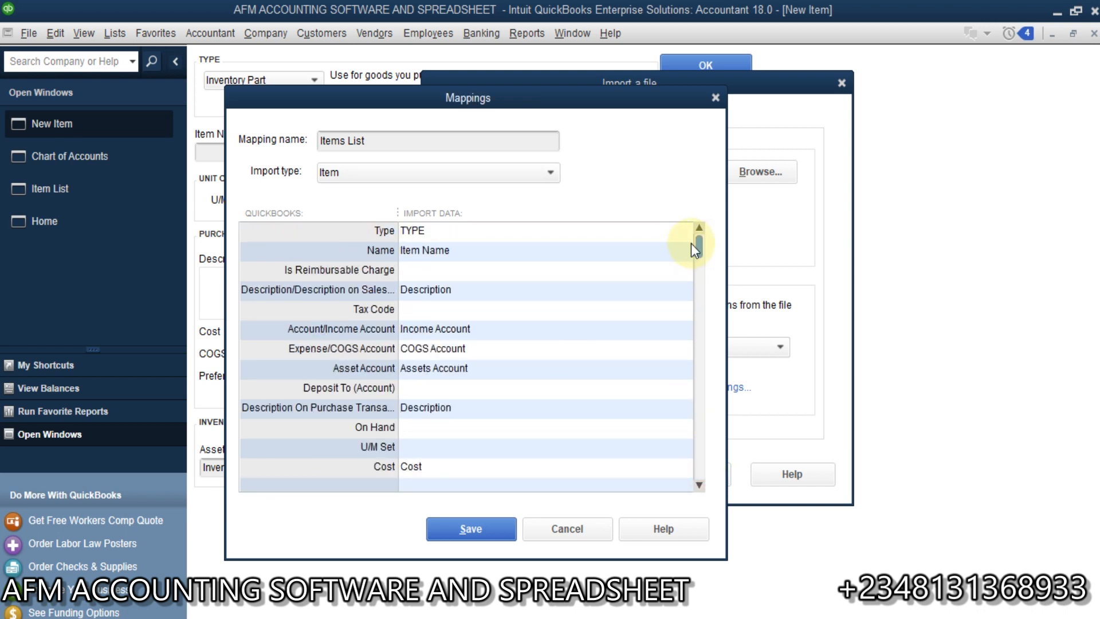
{"action": "left_click", "coordinate": [484, 528]}
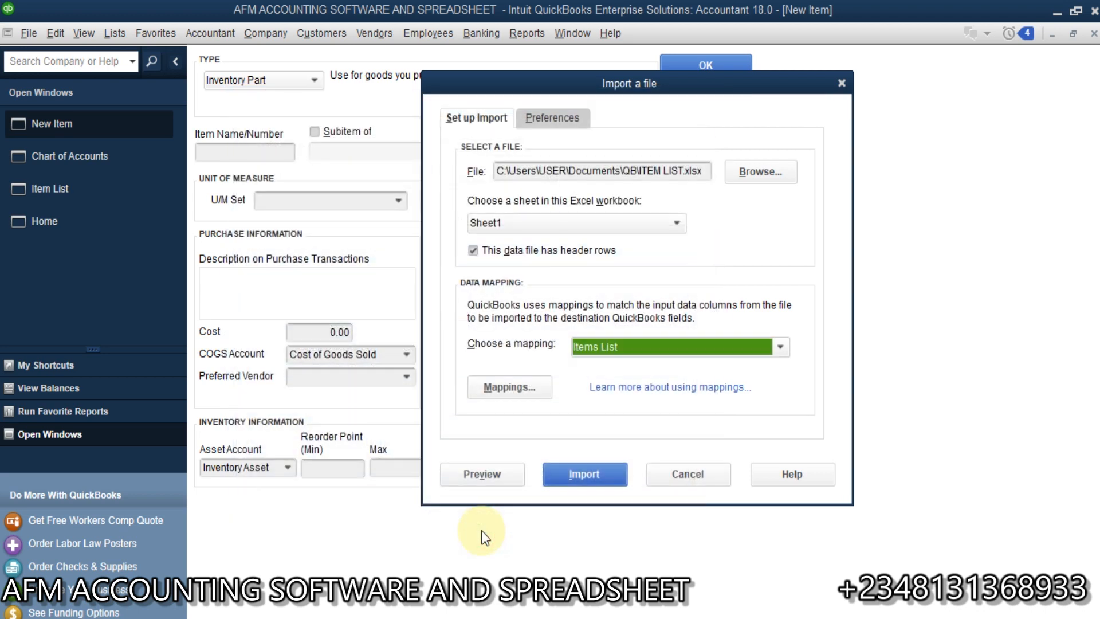
Step: Close the ITEM LIST workbook in Excel, saving its changes, and preview the import data in QuickBooks
{"action": "left_click", "coordinate": [482, 474]}
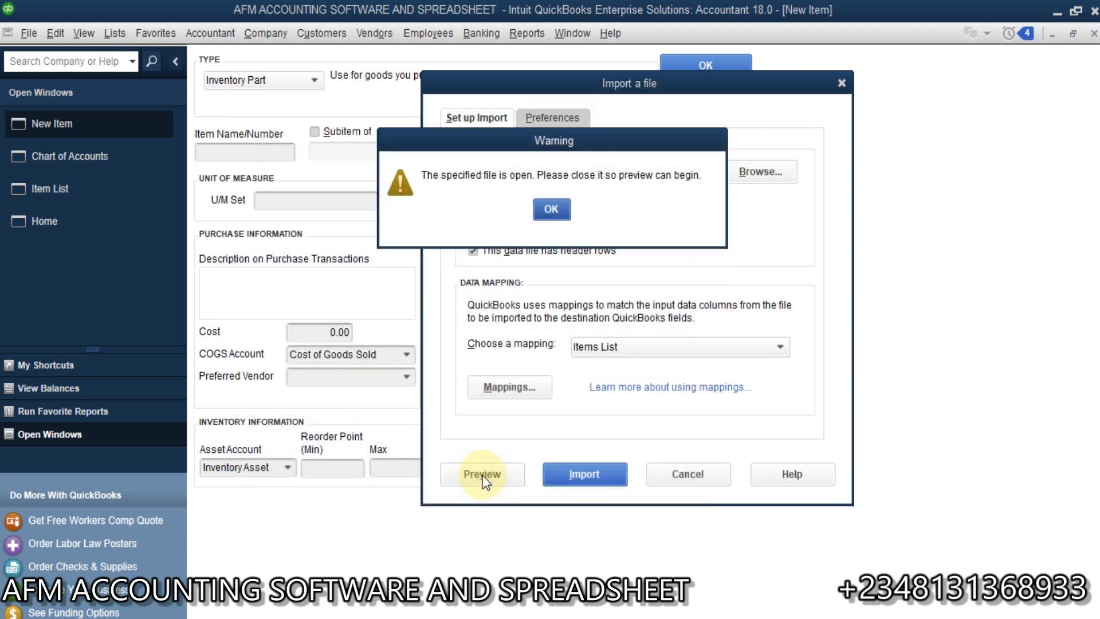
{"action": "mouse_move", "coordinate": [649, 609]}
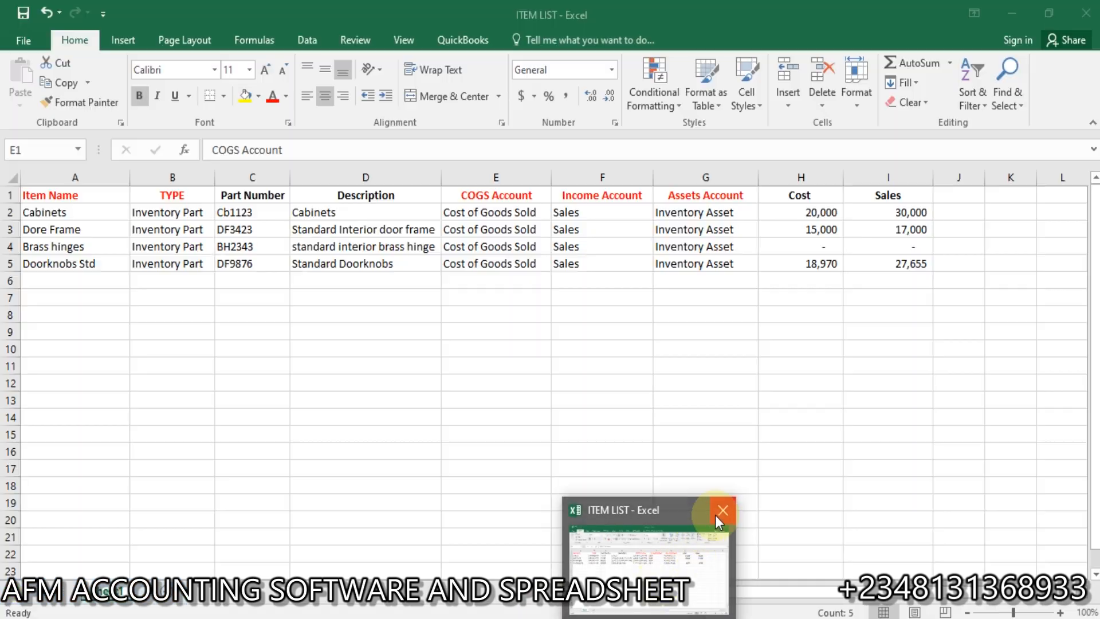
{"action": "left_click", "coordinate": [716, 515]}
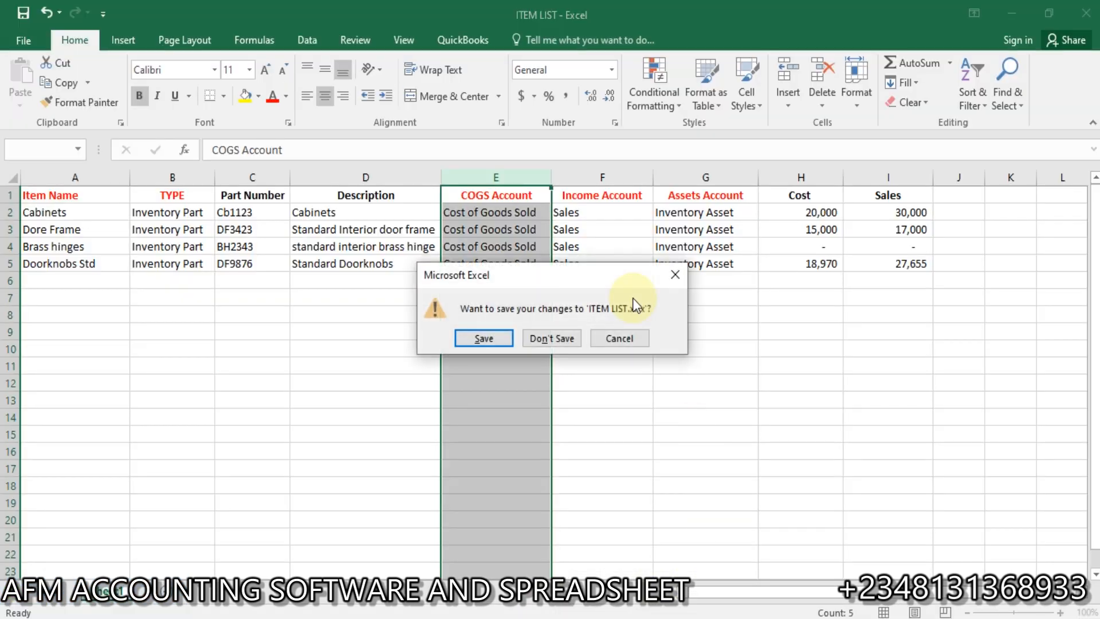
{"action": "left_click", "coordinate": [462, 345]}
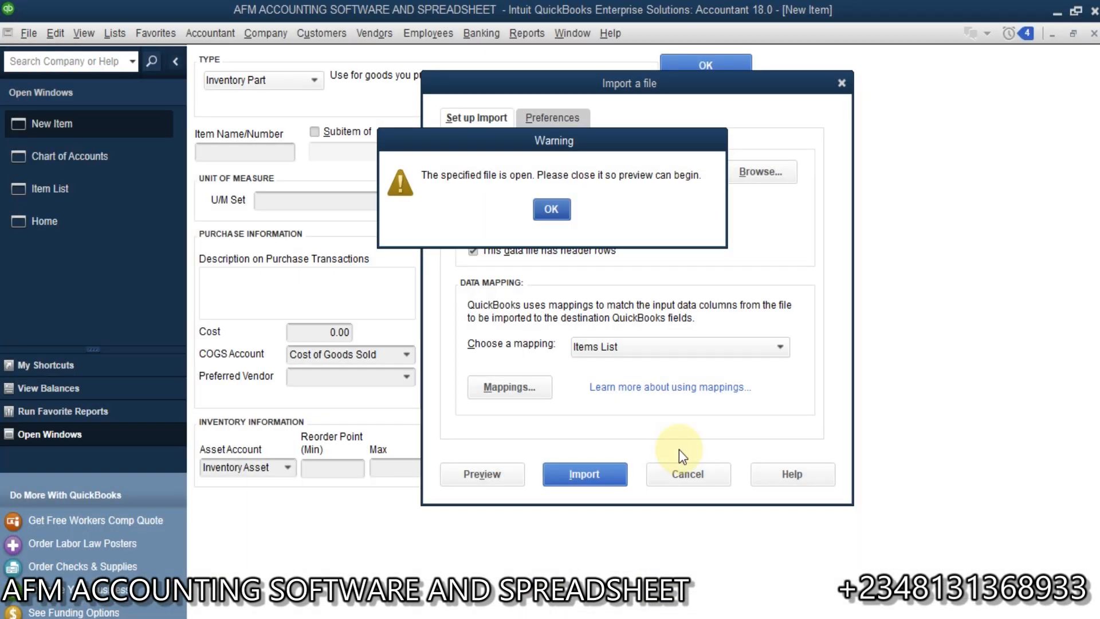
{"action": "left_click", "coordinate": [562, 213]}
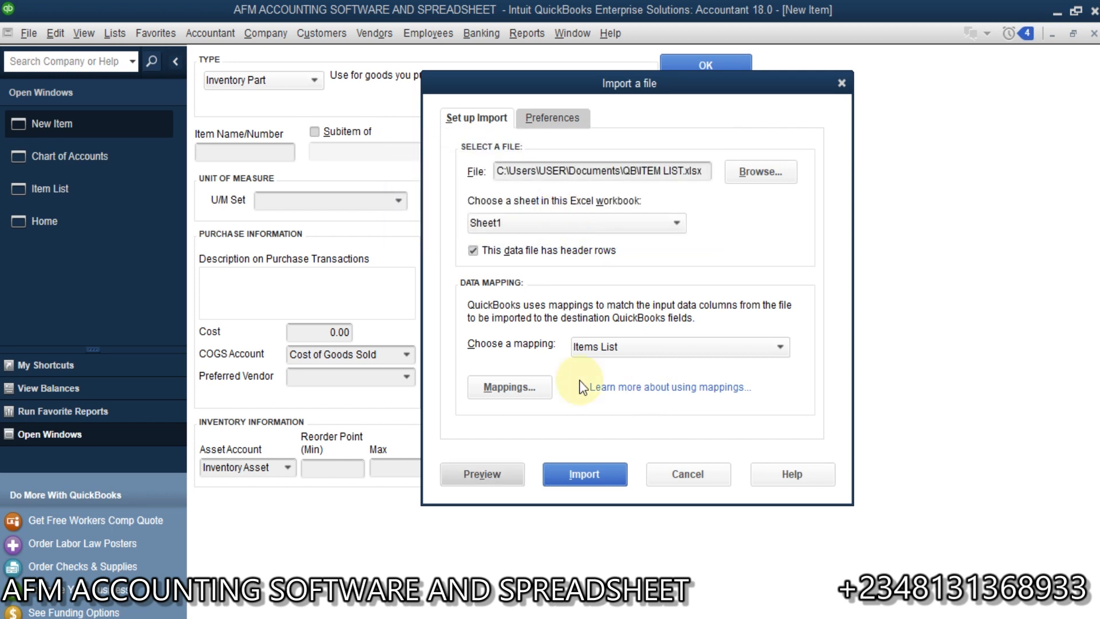
{"action": "left_click", "coordinate": [497, 471]}
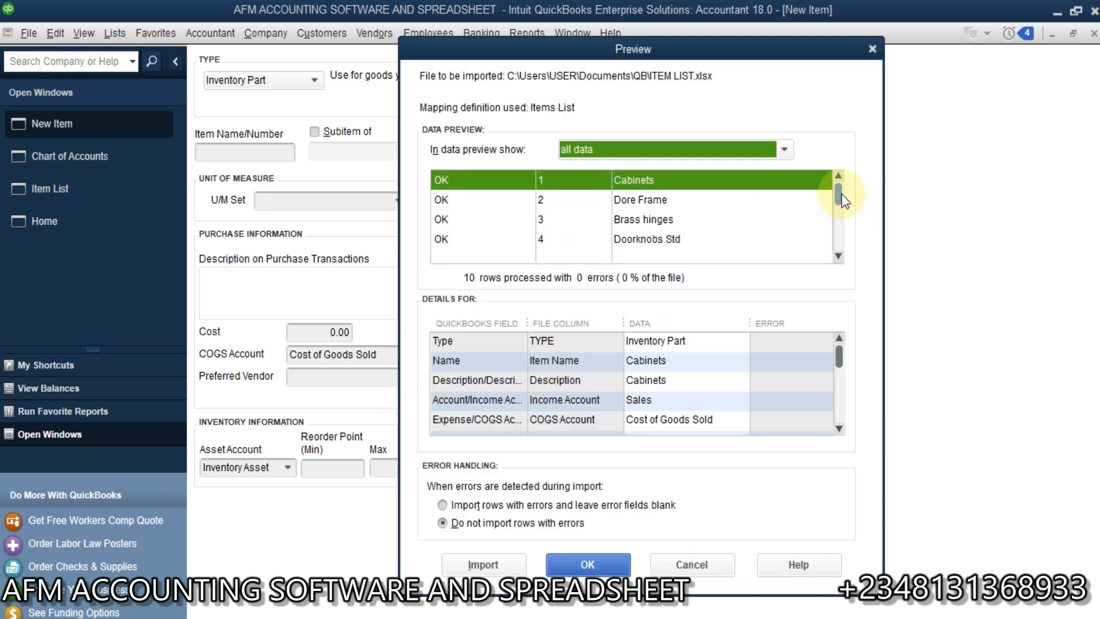
Step: Examine the previewed rows and their field details, filtering to only errors and back to all data
{"action": "left_click_drag", "start_coordinate": [837, 192], "coordinate": [834, 145]}
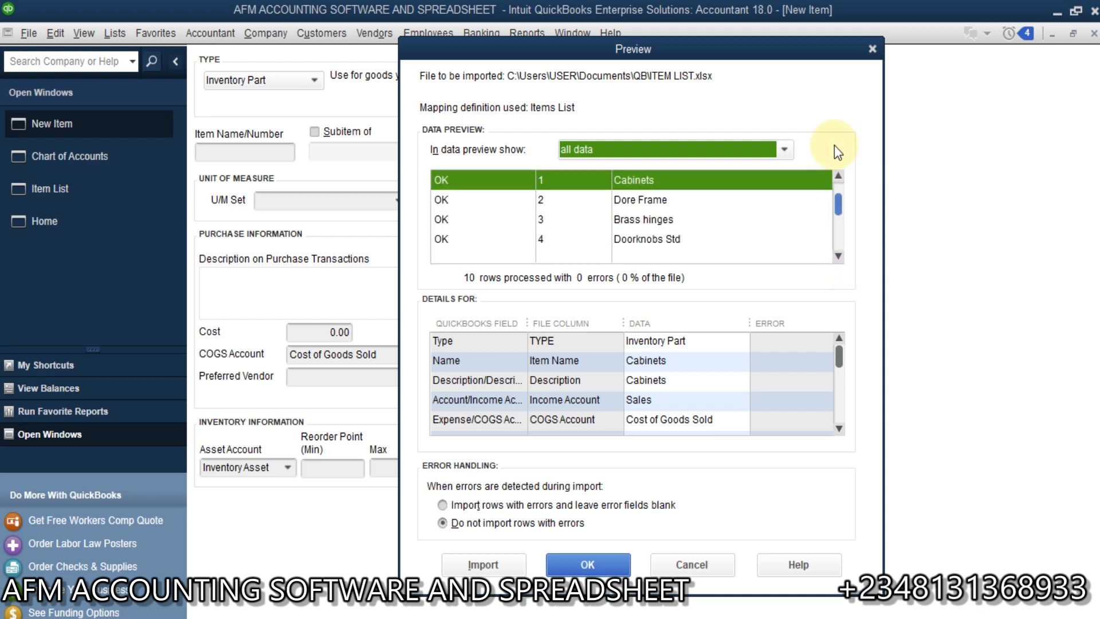
{"action": "left_click", "coordinate": [785, 150]}
{"action": "left_click", "coordinate": [785, 151]}
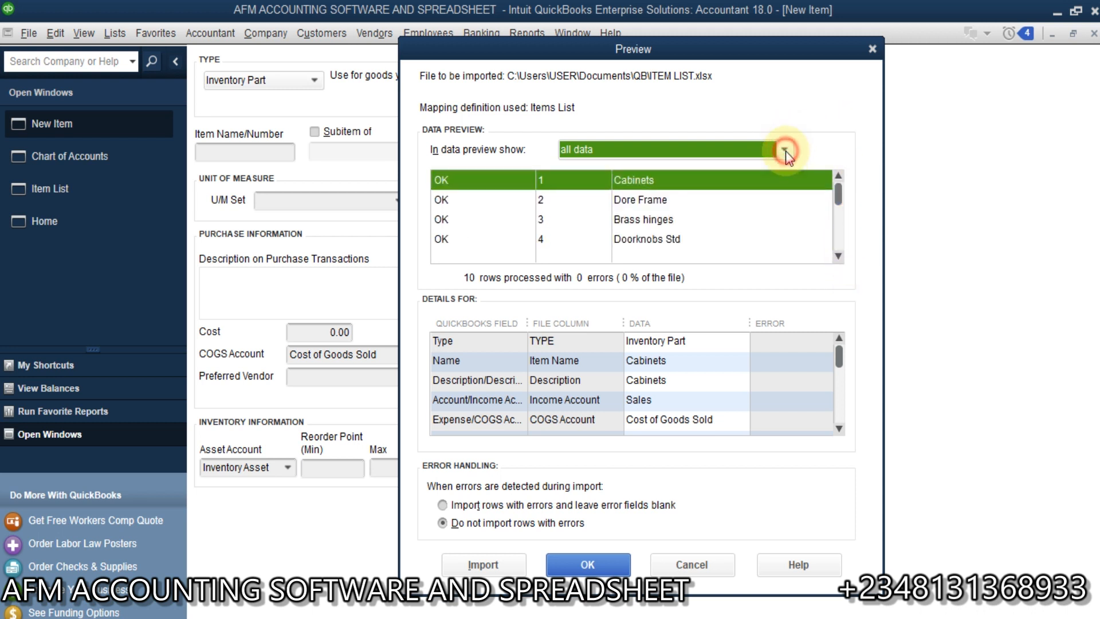
{"action": "left_click", "coordinate": [786, 150]}
{"action": "left_click", "coordinate": [666, 194]}
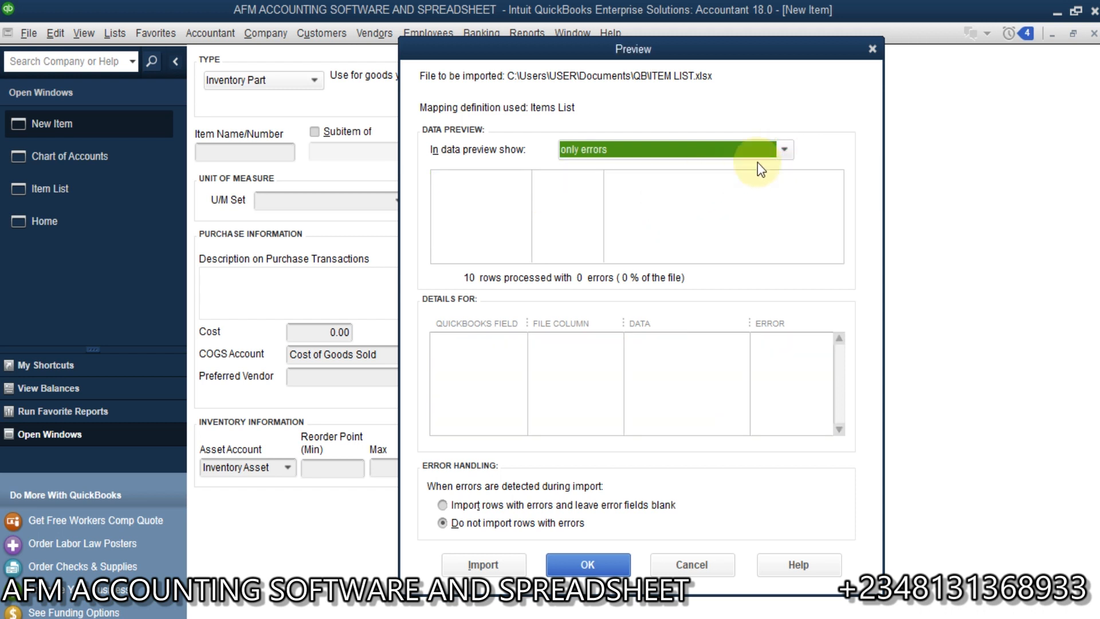
{"action": "left_click", "coordinate": [785, 149]}
{"action": "left_click", "coordinate": [682, 171]}
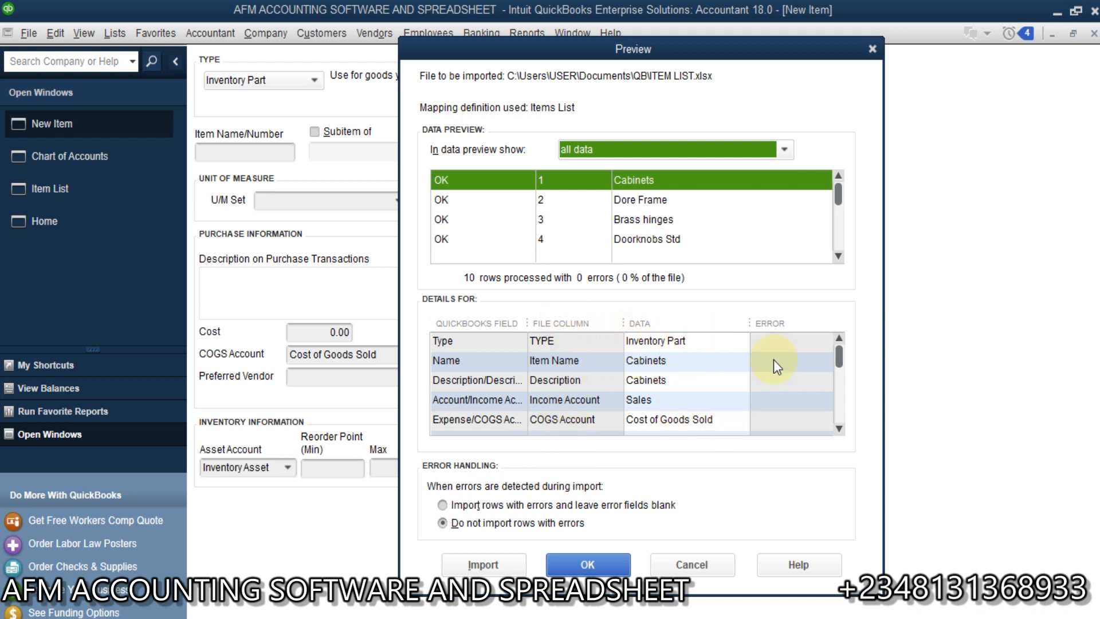
{"action": "mouse_move", "coordinate": [839, 353]}
{"action": "left_mouse_down"}
{"action": "mouse_move", "coordinate": [837, 430]}
{"action": "mouse_move", "coordinate": [836, 339]}
{"action": "left_mouse_up"}
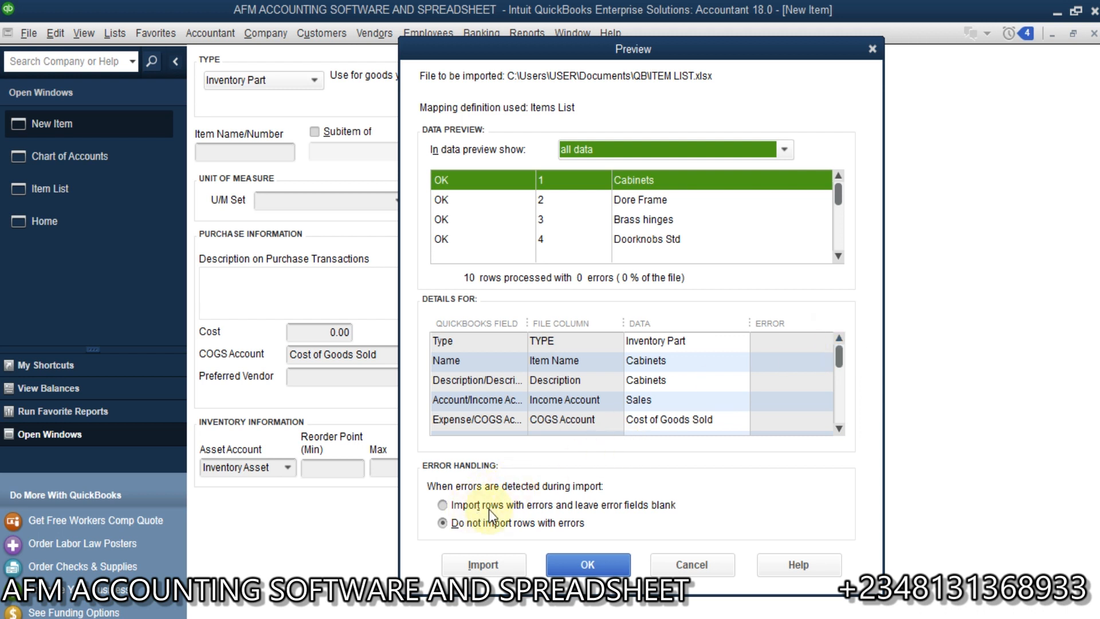
Step: Compare the two error-handling options and recheck the preview with the only errors and all data filters
{"action": "left_click", "coordinate": [587, 504]}
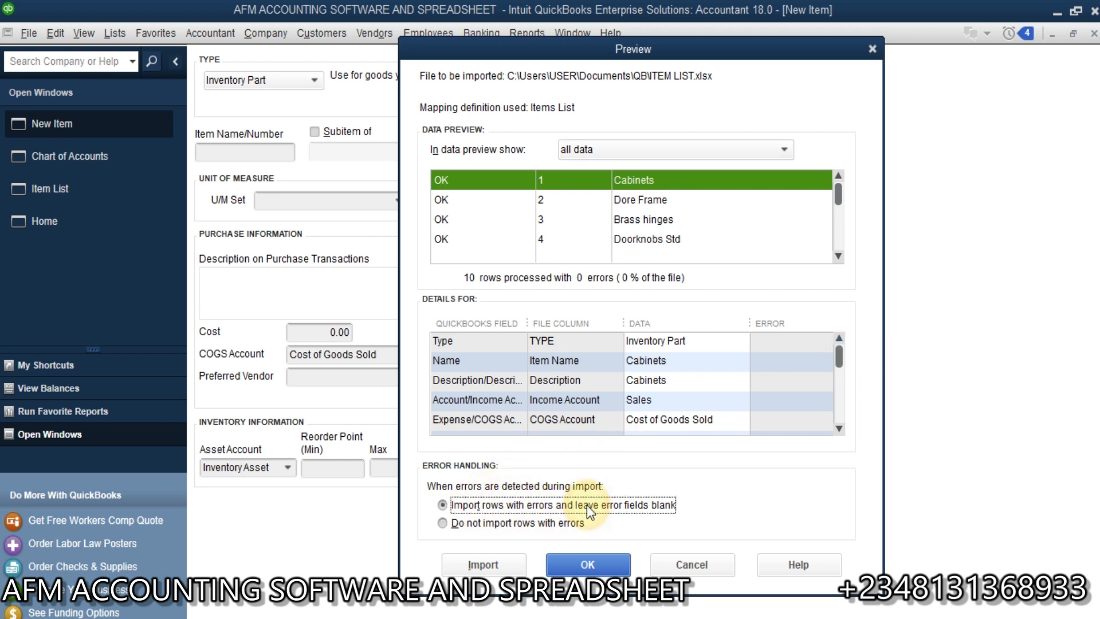
{"action": "left_click", "coordinate": [501, 525]}
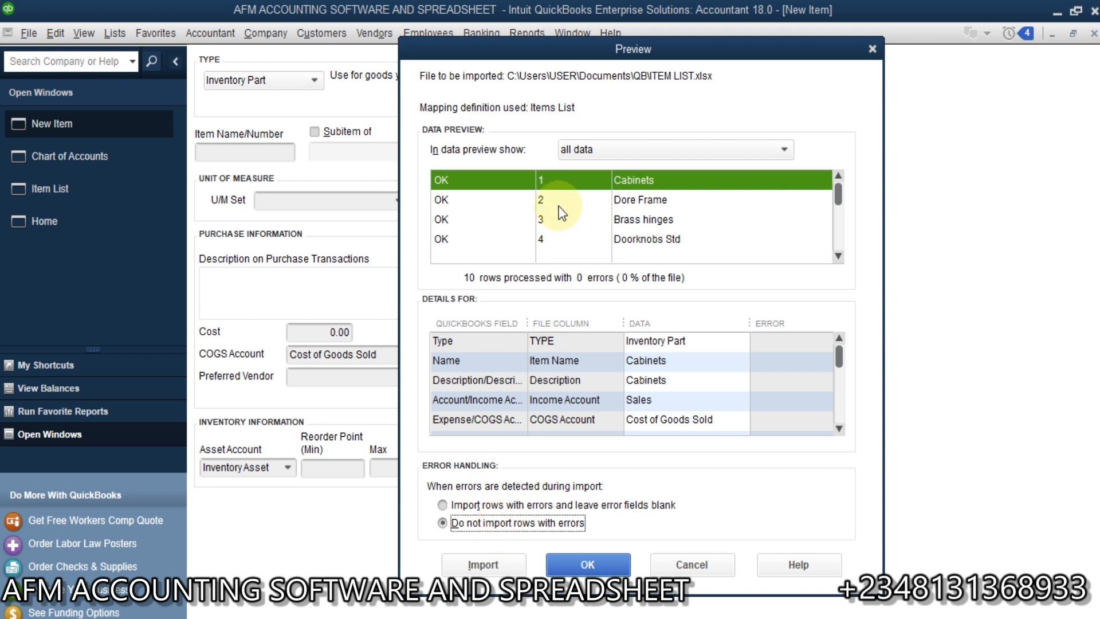
{"action": "left_click", "coordinate": [744, 147]}
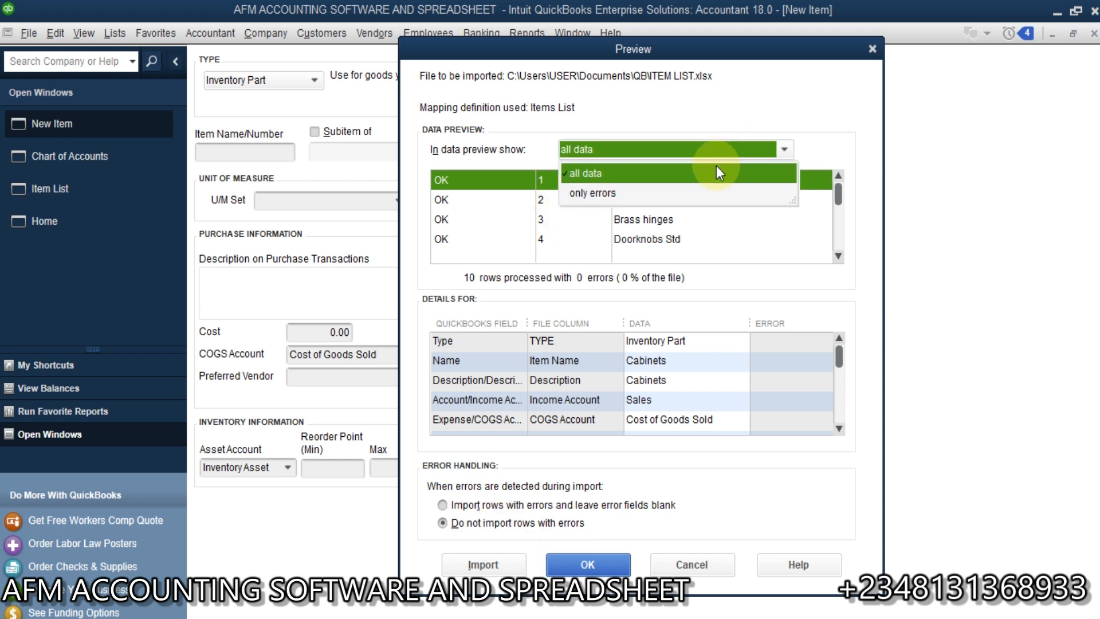
{"action": "left_click", "coordinate": [647, 197]}
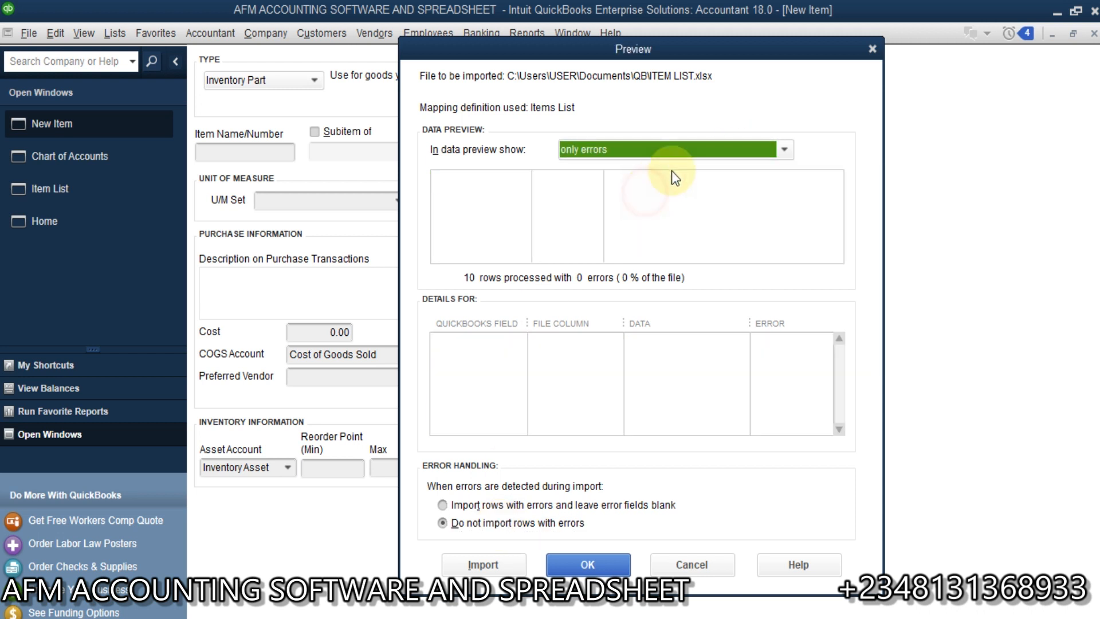
{"action": "left_click", "coordinate": [779, 147]}
{"action": "left_click", "coordinate": [642, 173]}
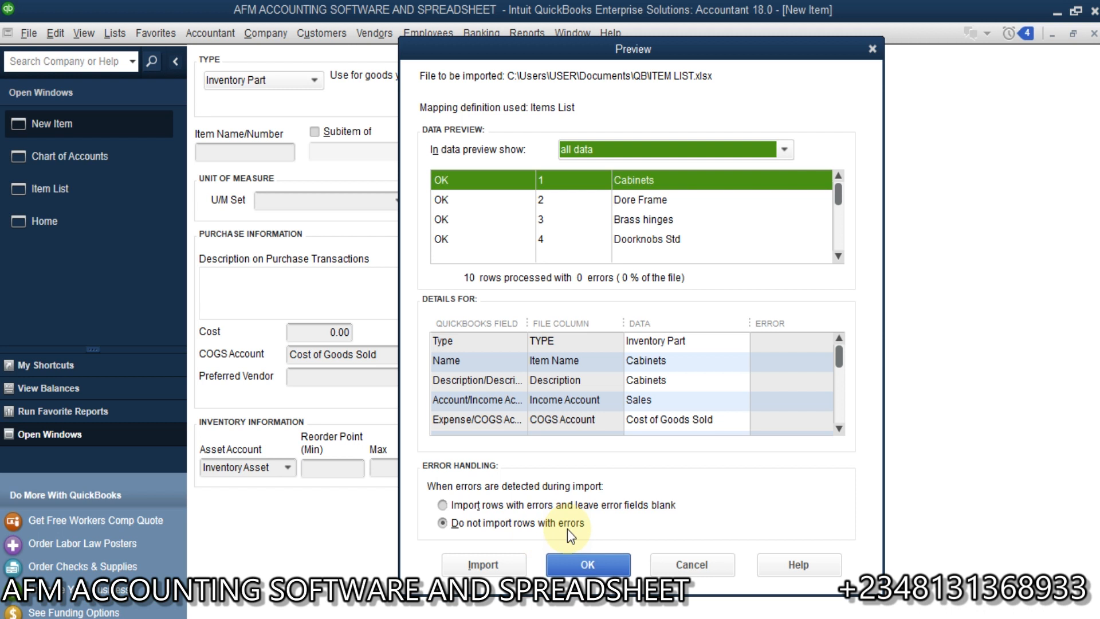
Step: Import the previewed items with error handling set to not import rows with errors, continuing without a backup
{"action": "left_click", "coordinate": [475, 507]}
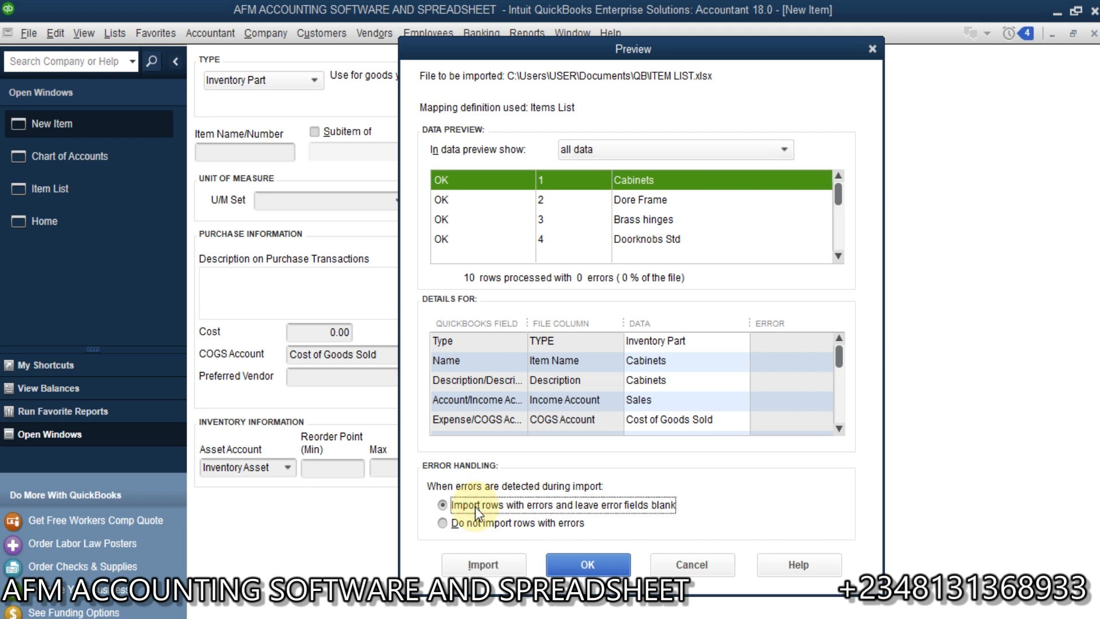
{"action": "left_click", "coordinate": [464, 523]}
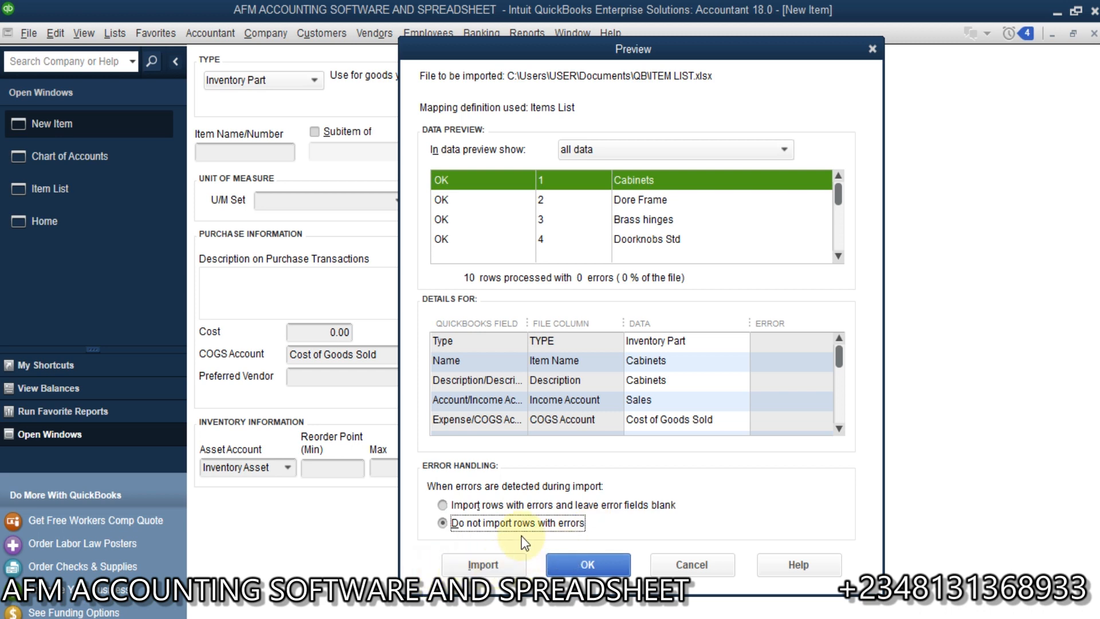
{"action": "left_click", "coordinate": [494, 562]}
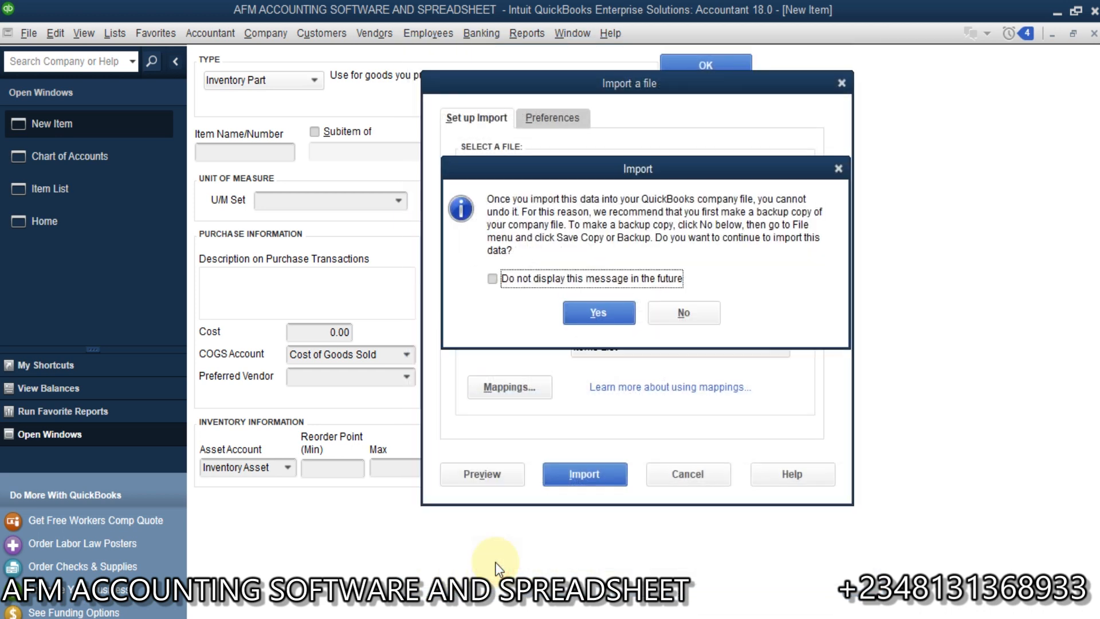
{"action": "left_click", "coordinate": [610, 315]}
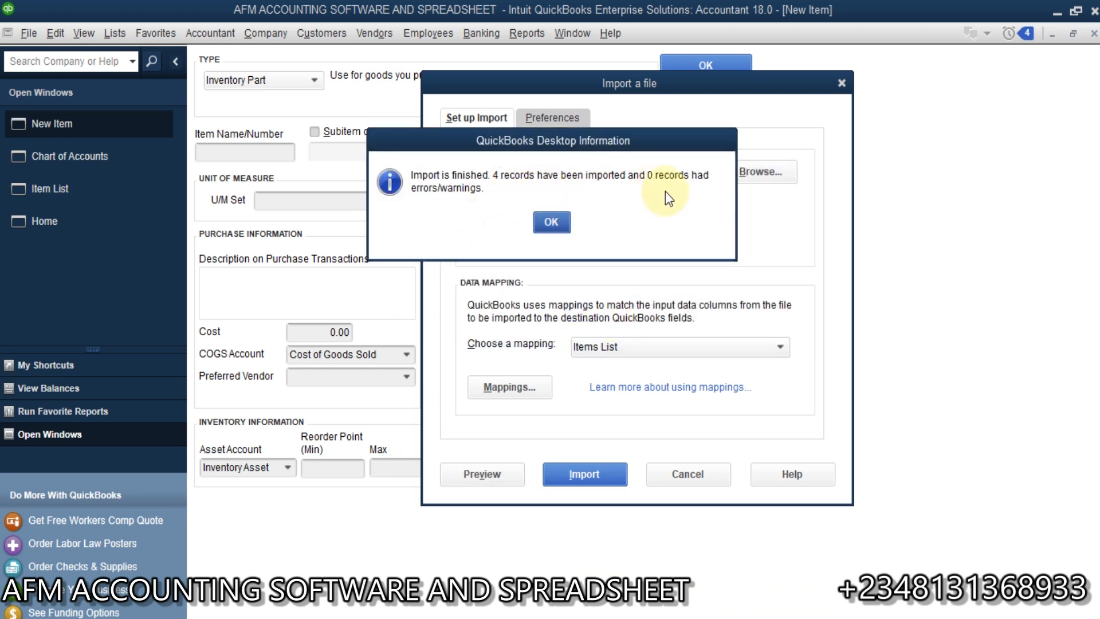
Step: Dismiss the import completion message and open the Item List
{"action": "left_click", "coordinate": [551, 221]}
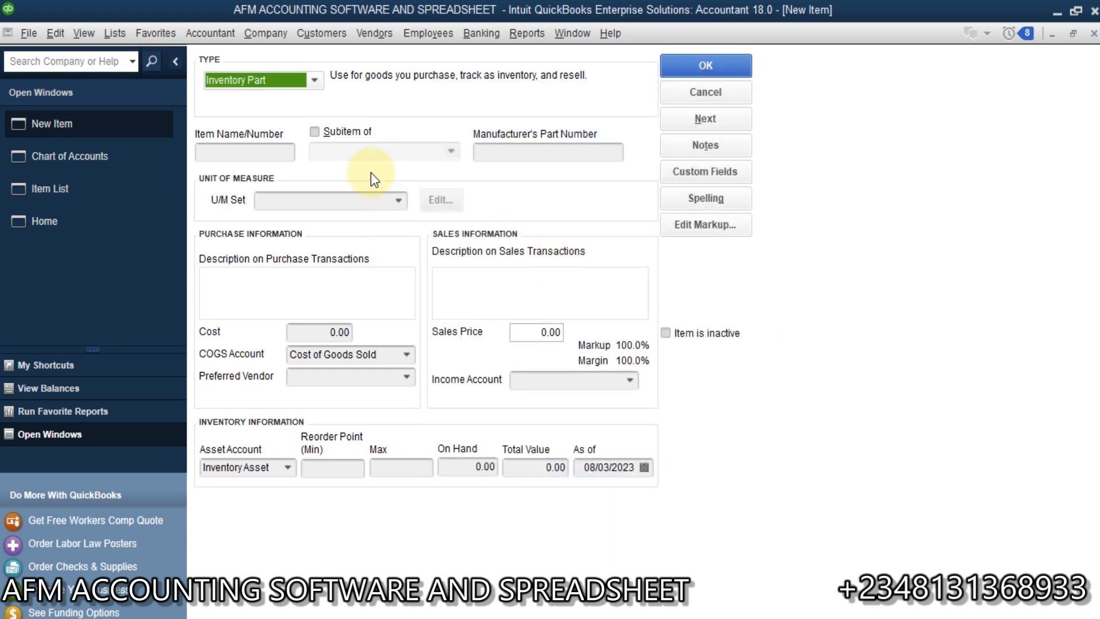
{"action": "left_click", "coordinate": [107, 197]}
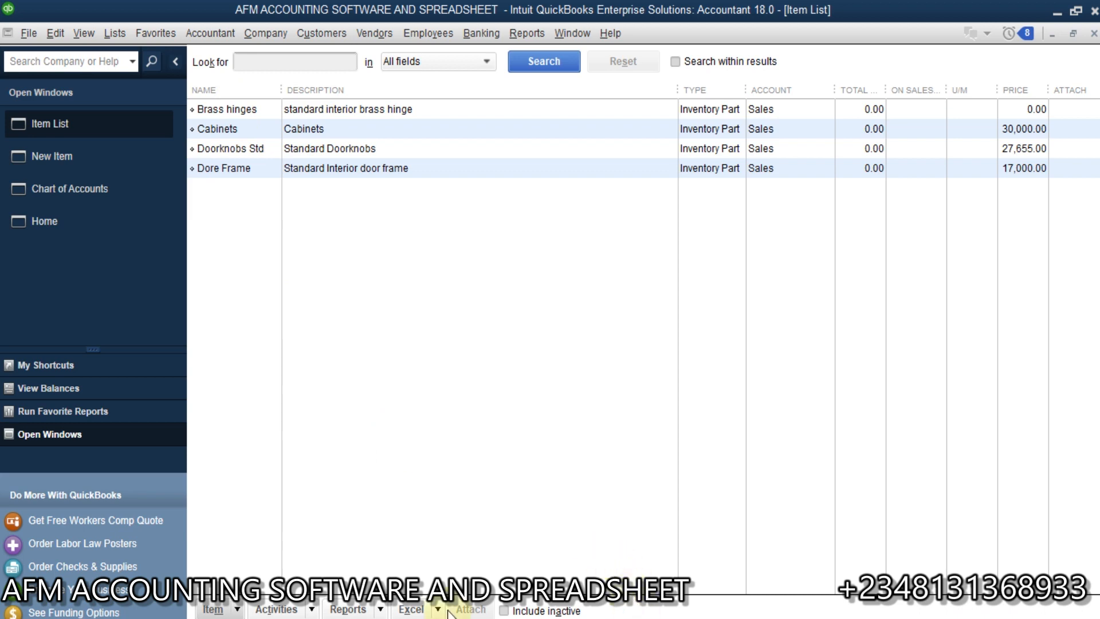
Step: Reopen the ITEM LIST workbook in Excel and compare its item rows with the Item List in QuickBooks
{"action": "left_click", "coordinate": [372, 618]}
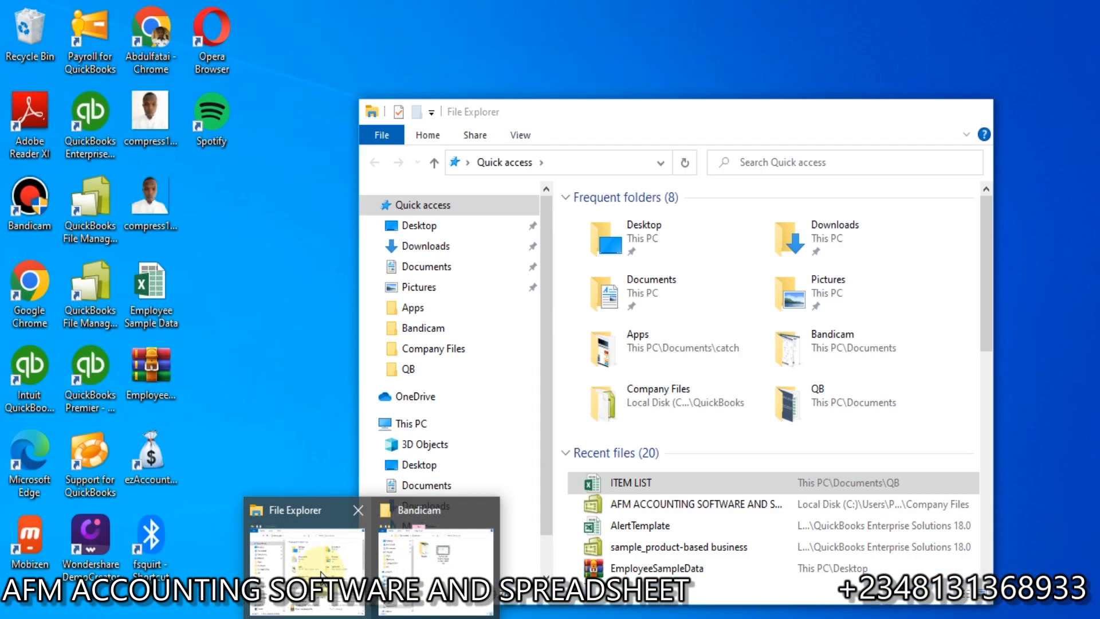
{"action": "left_click", "coordinate": [304, 550]}
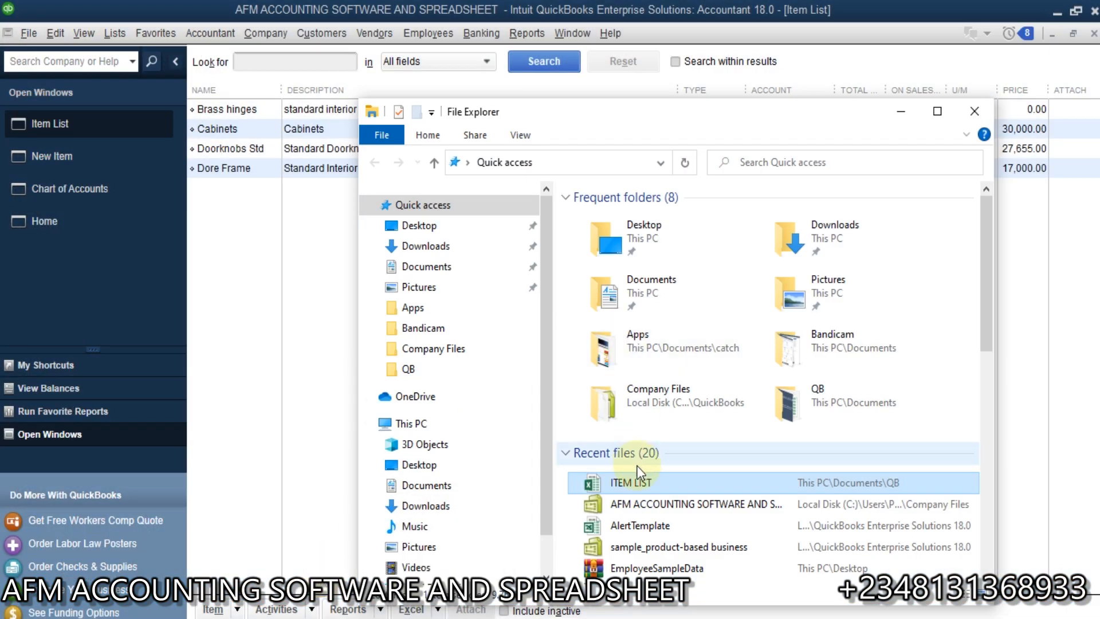
{"action": "double_click", "coordinate": [639, 483]}
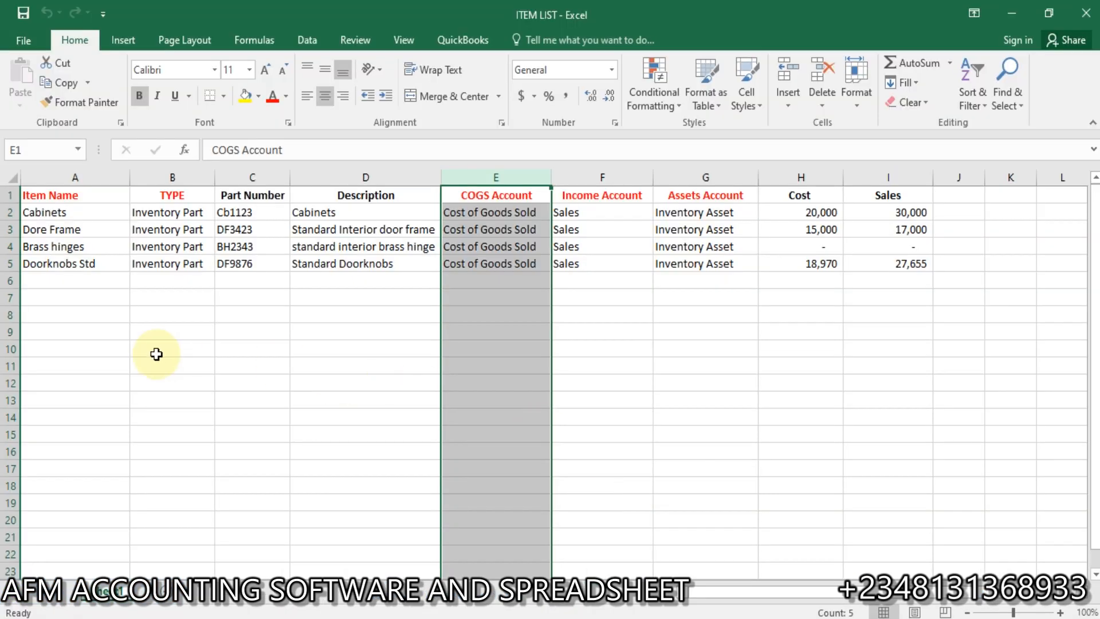
{"action": "left_click", "coordinate": [157, 355]}
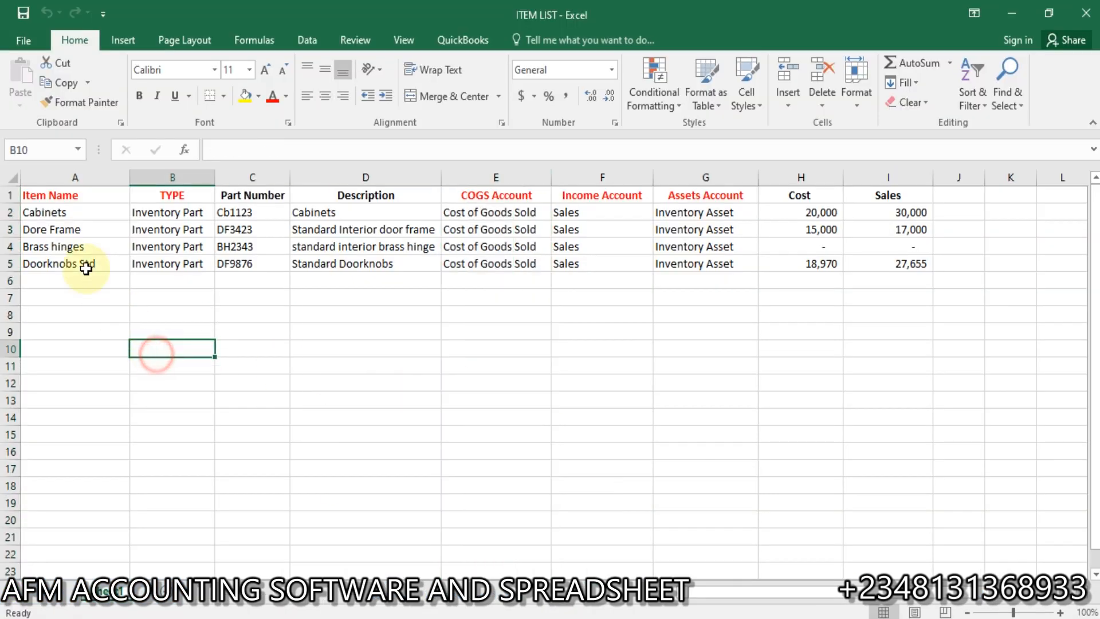
{"action": "left_click", "coordinate": [66, 246]}
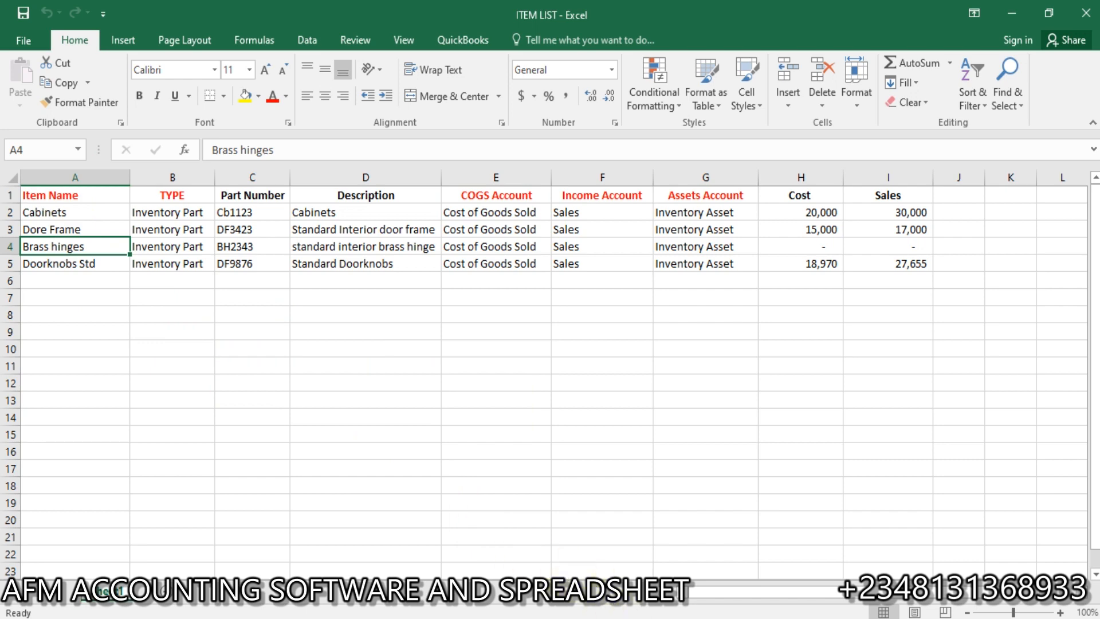
{"action": "left_click", "coordinate": [588, 607]}
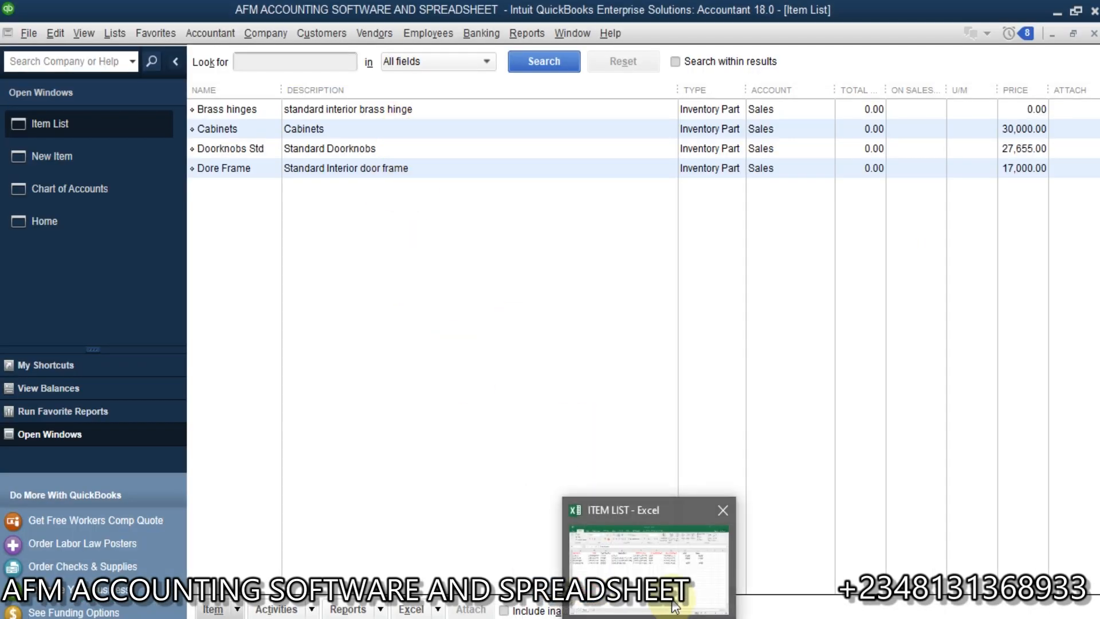
{"action": "left_click", "coordinate": [675, 606]}
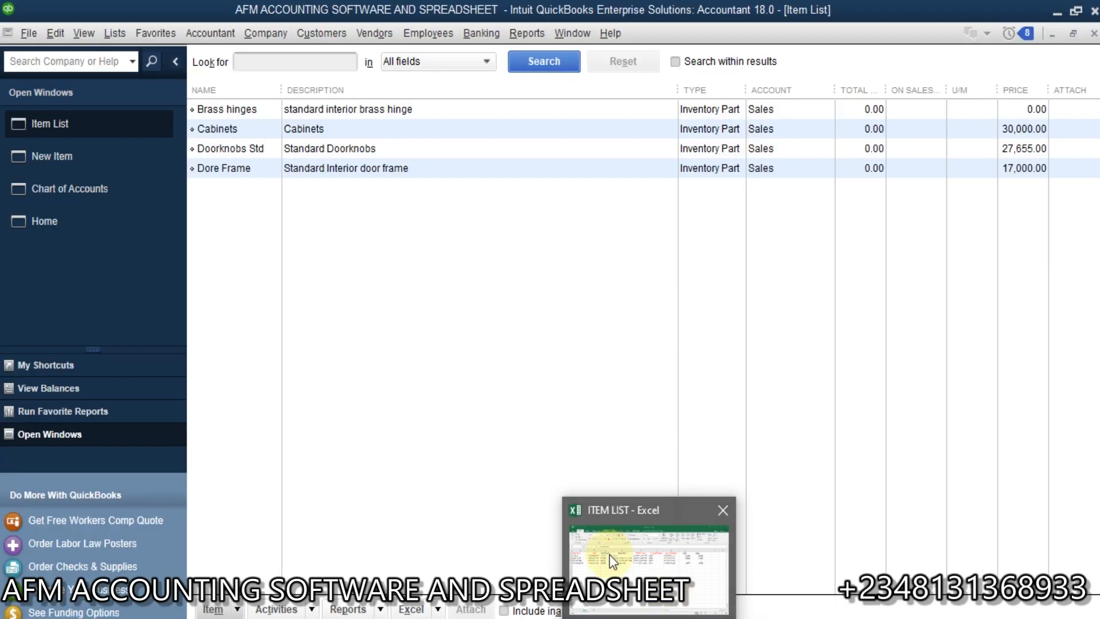
{"action": "left_click", "coordinate": [724, 286]}
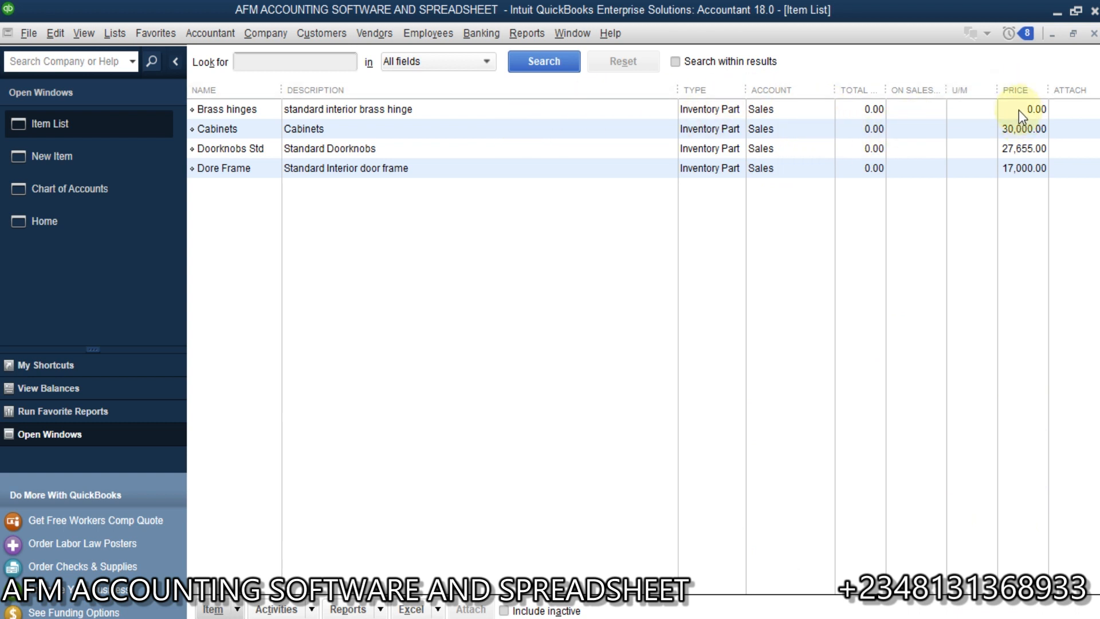
Step: Open the Cabinets item, discarding the unsaved new item, check its cost and sales price, and close it without changes
{"action": "double_click", "coordinate": [968, 133]}
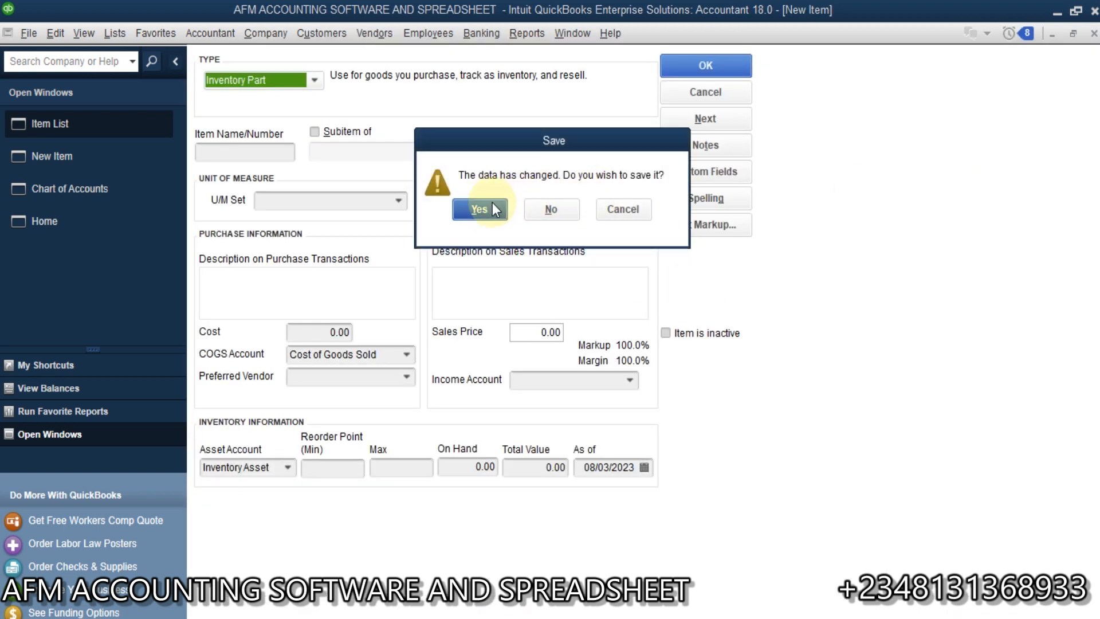
{"action": "left_click", "coordinate": [576, 210]}
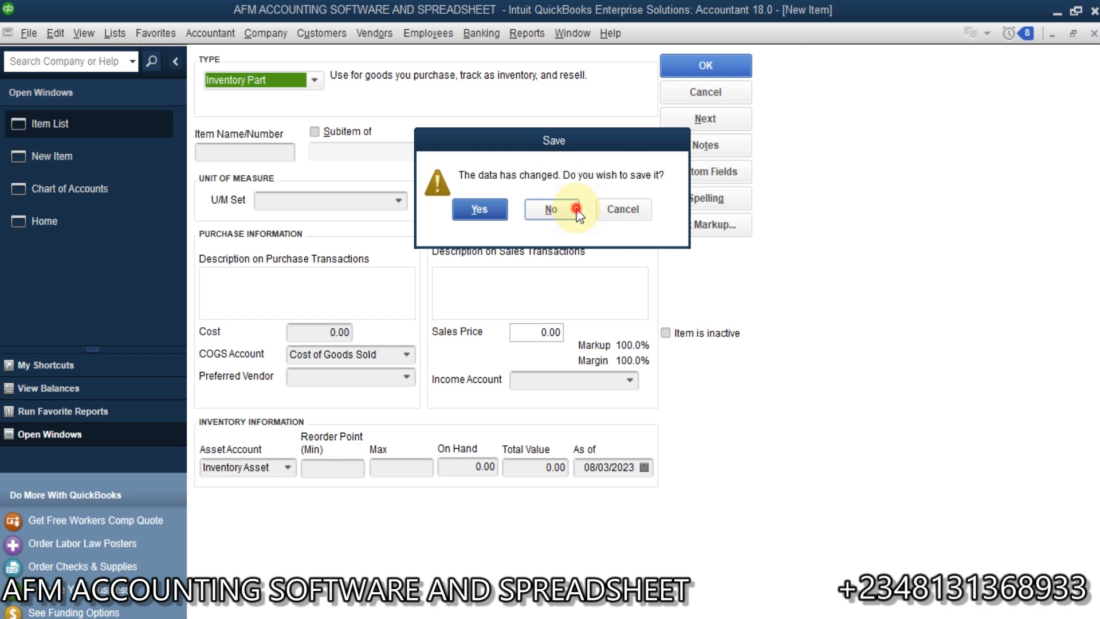
{"action": "left_click", "coordinate": [307, 334]}
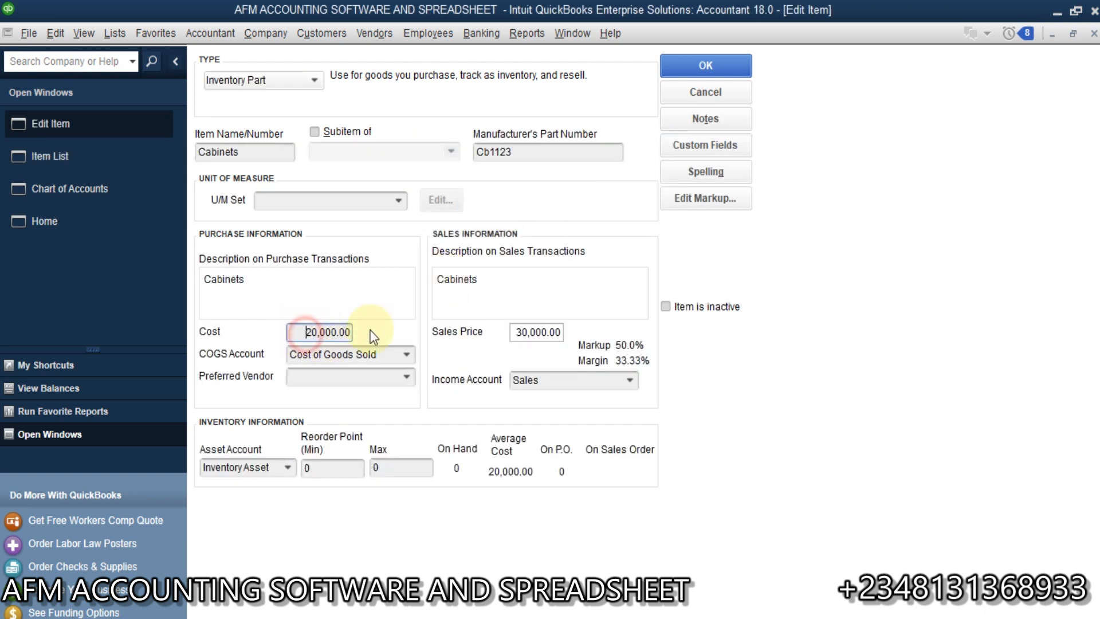
{"action": "left_click", "coordinate": [519, 331]}
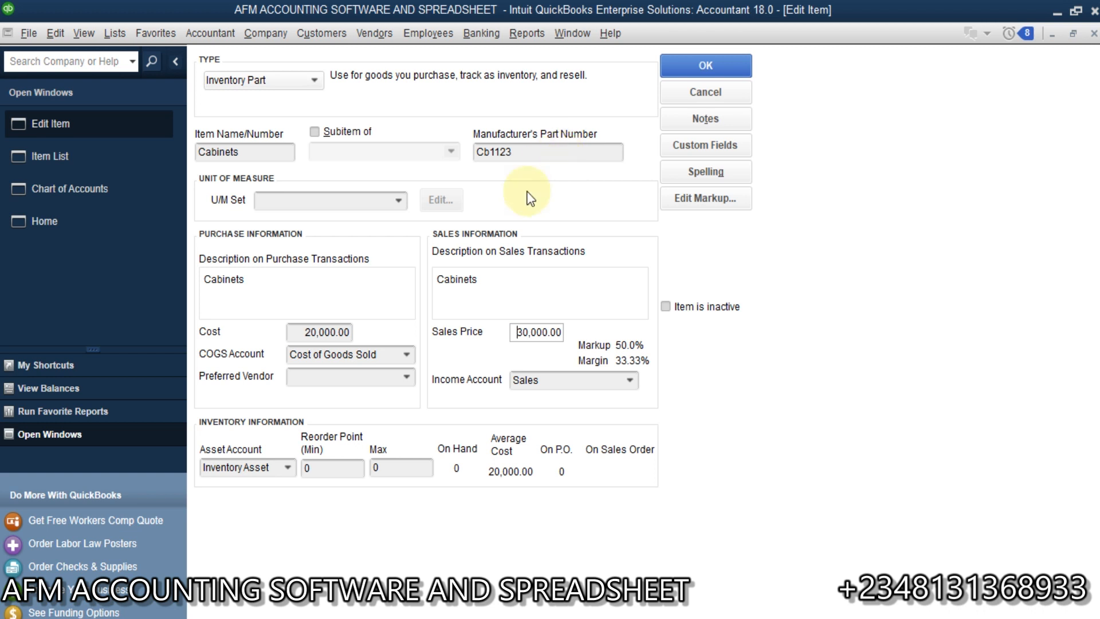
{"action": "left_click", "coordinate": [697, 94]}
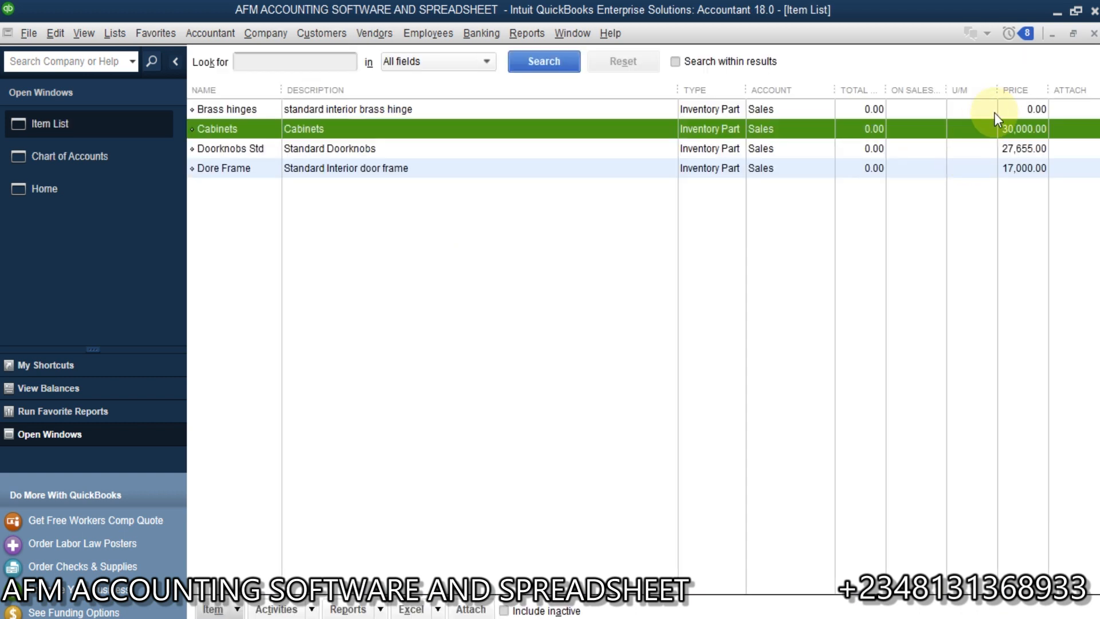
Step: Open the Brass hinges item, check its cost and sales price fields, and close it without changes
{"action": "double_click", "coordinate": [994, 108]}
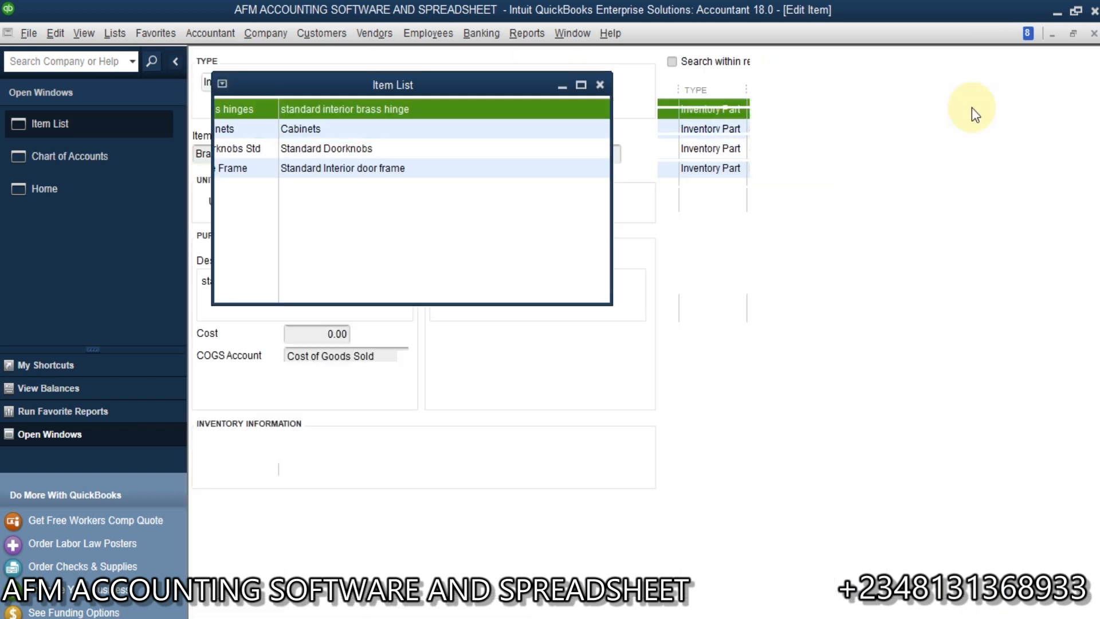
{"action": "left_click", "coordinate": [330, 335]}
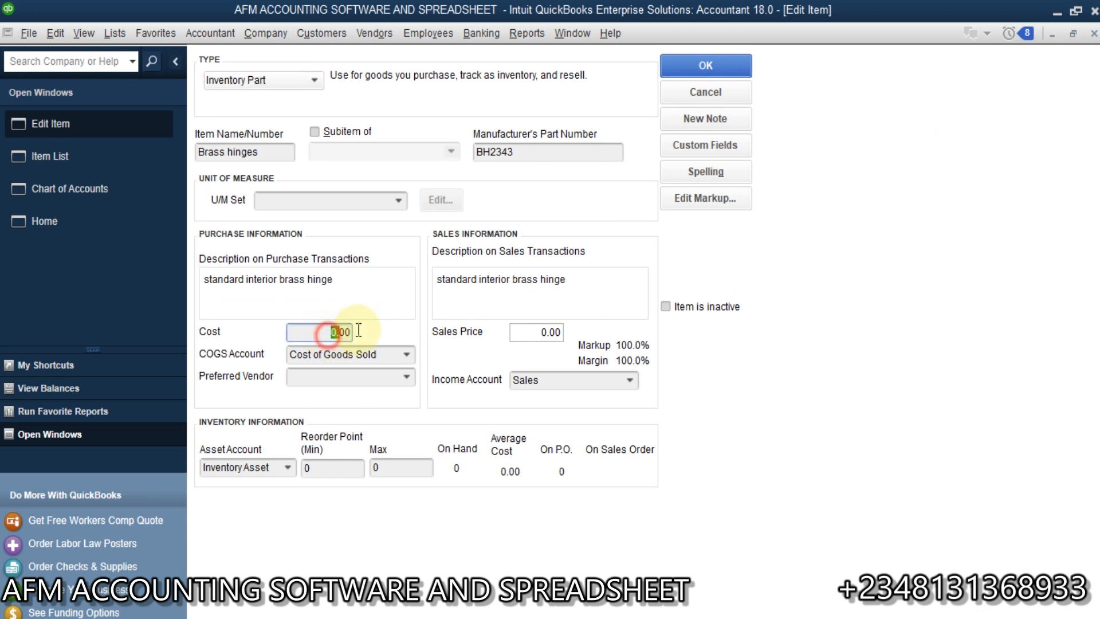
{"action": "left_click", "coordinate": [528, 332]}
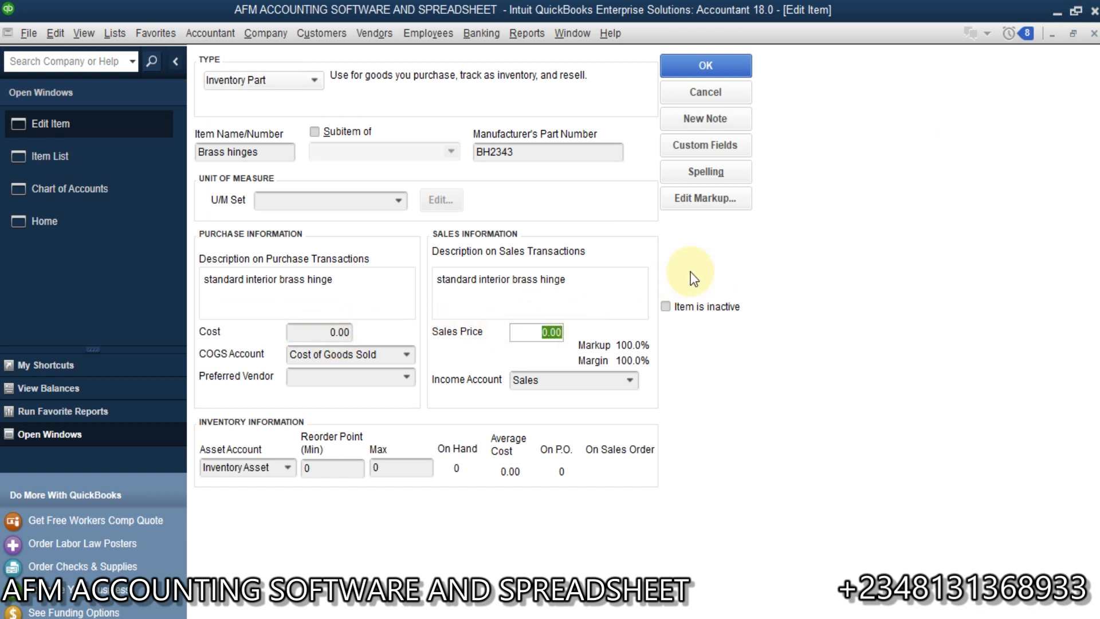
{"action": "left_click", "coordinate": [710, 91]}
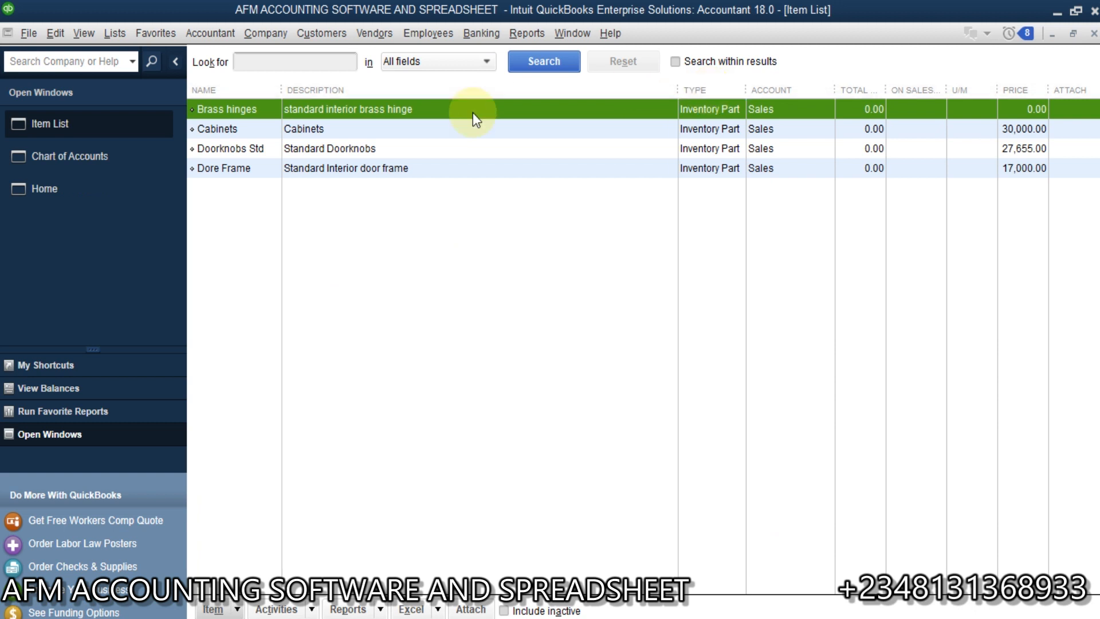
Step: Create a purchase order with the Doorknobs Std item on its first line and go back to the Home page
{"action": "left_click", "coordinate": [80, 191]}
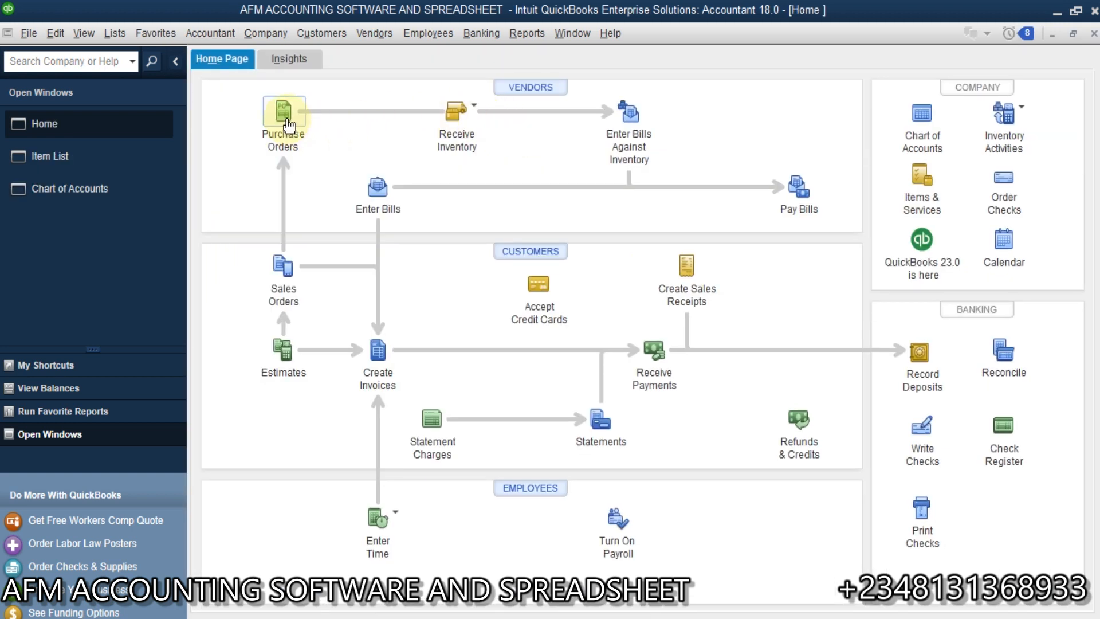
{"action": "left_click", "coordinate": [286, 117]}
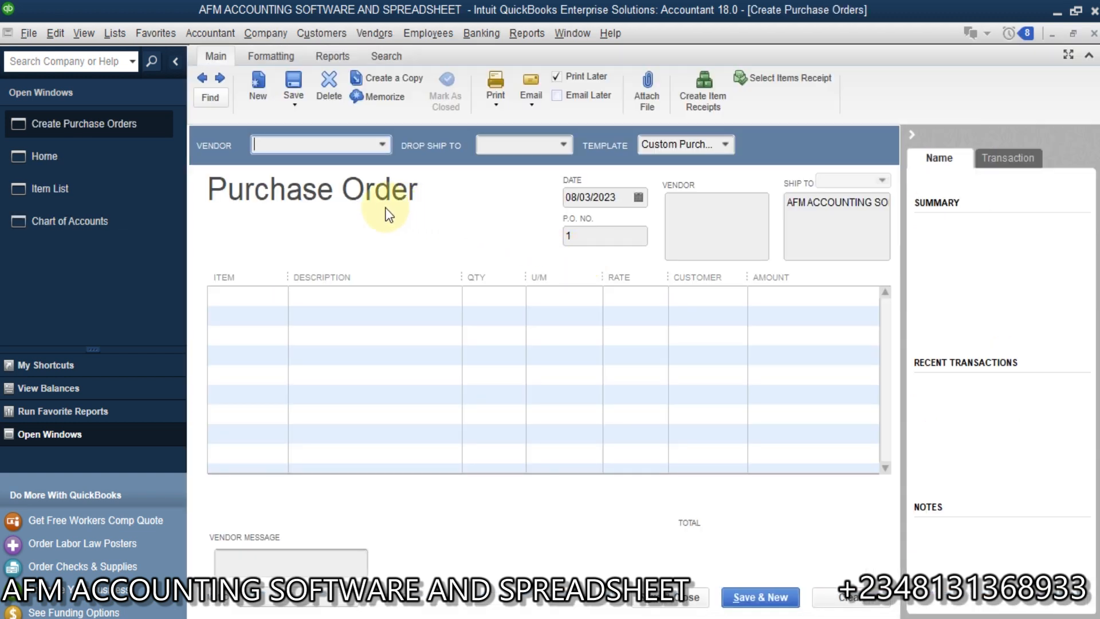
{"action": "left_click", "coordinate": [261, 298]}
{"action": "left_click", "coordinate": [278, 296]}
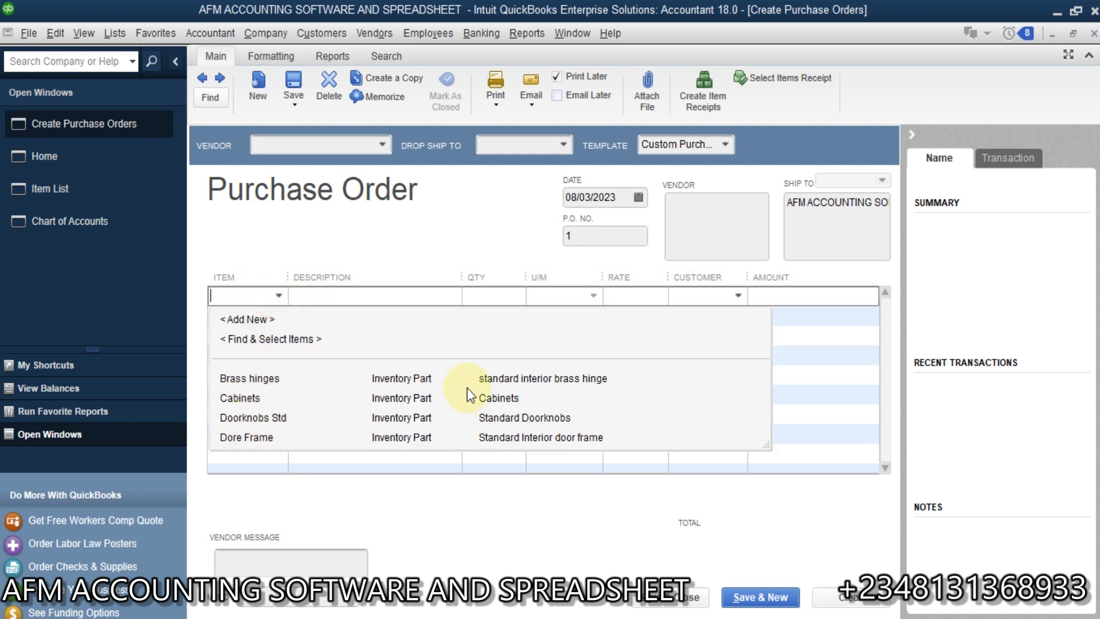
{"action": "left_click", "coordinate": [384, 415]}
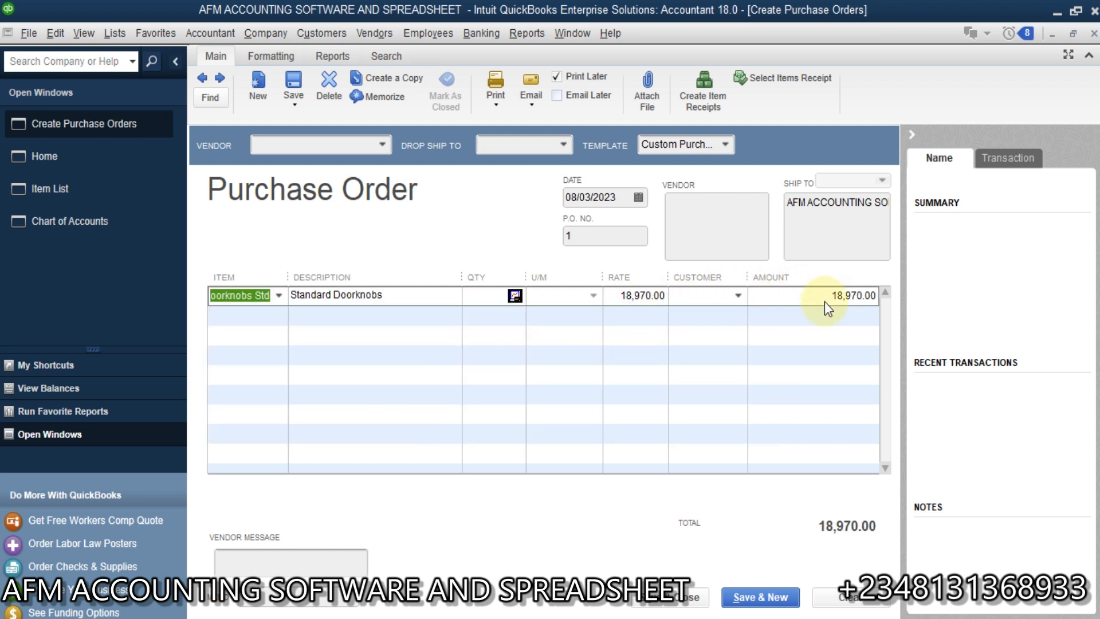
{"action": "left_click", "coordinate": [102, 164]}
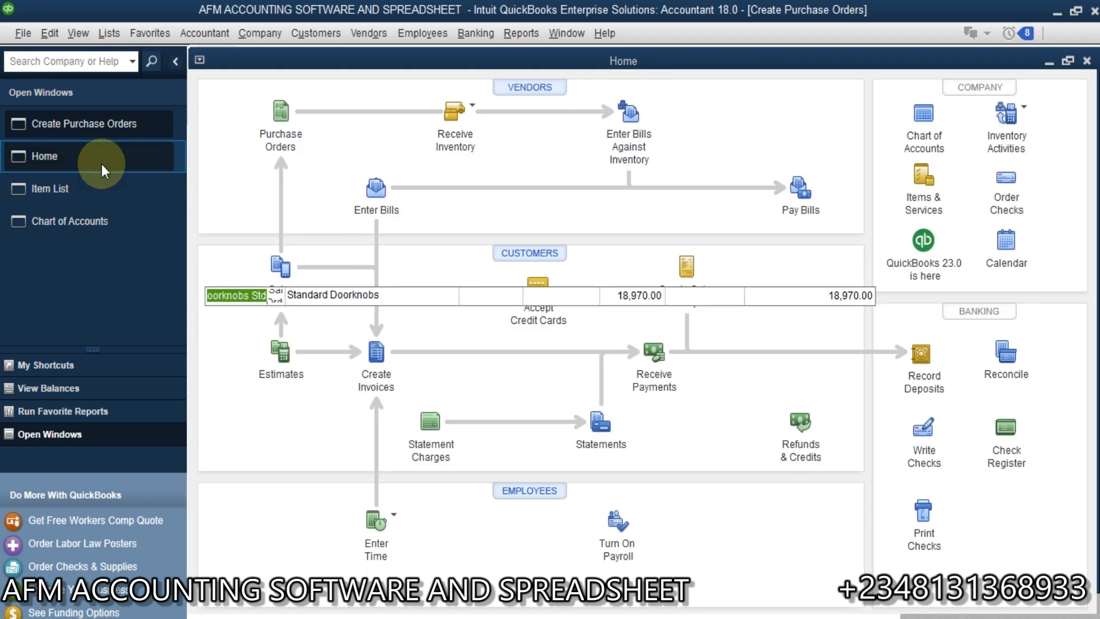